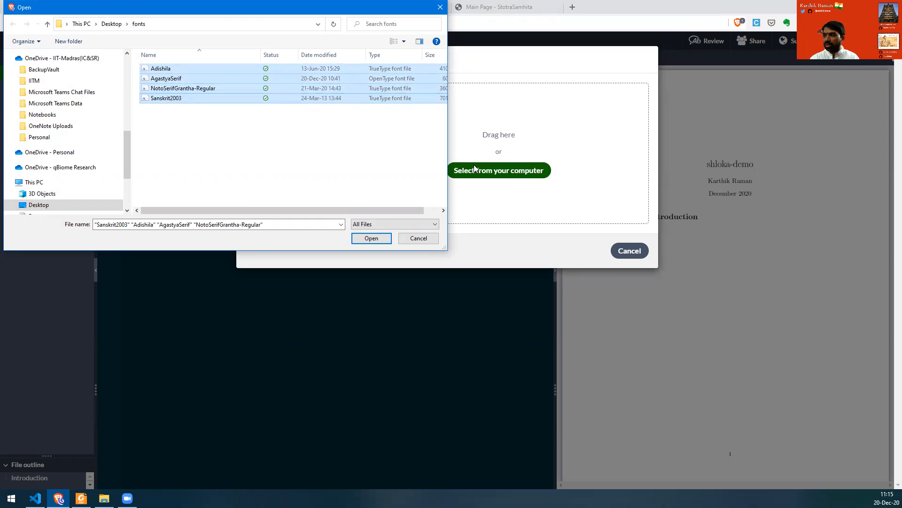
Upload the Adishila, AgastyaSerif, NotoSerifGrantha-Regular and Sanskrit2003 font files to the project and set its compiler to XeLaTeX.
click(372, 239)
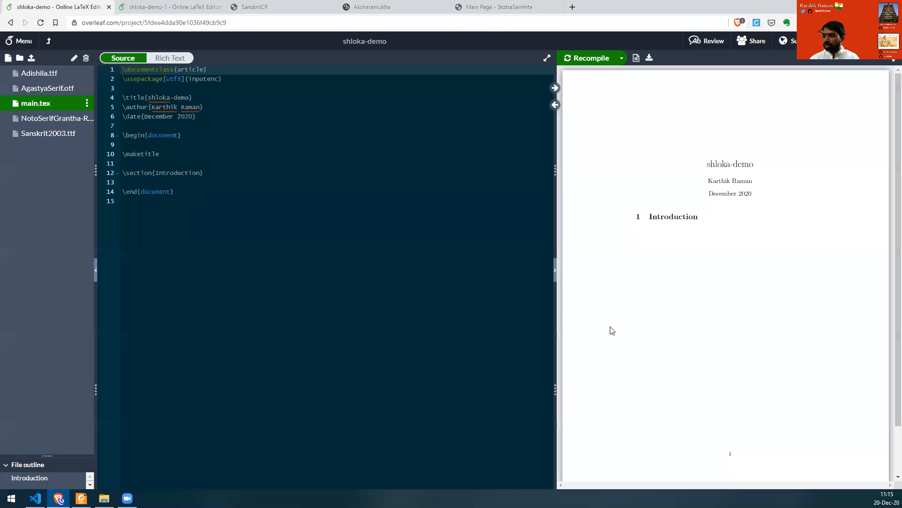
click(186, 145)
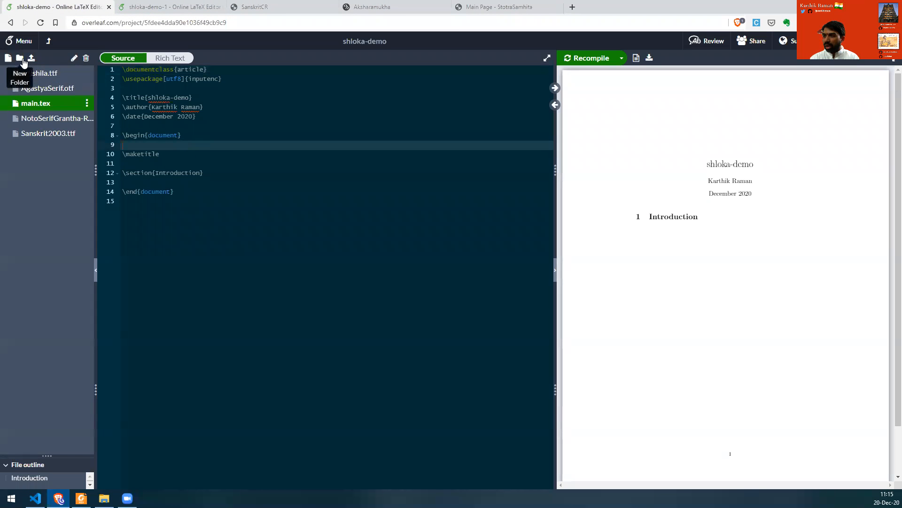
click(21, 41)
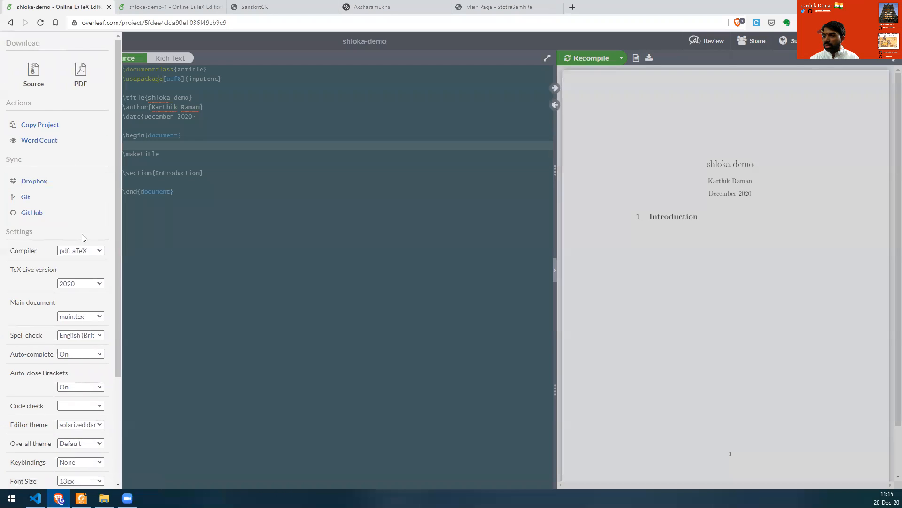
click(80, 250)
click(72, 277)
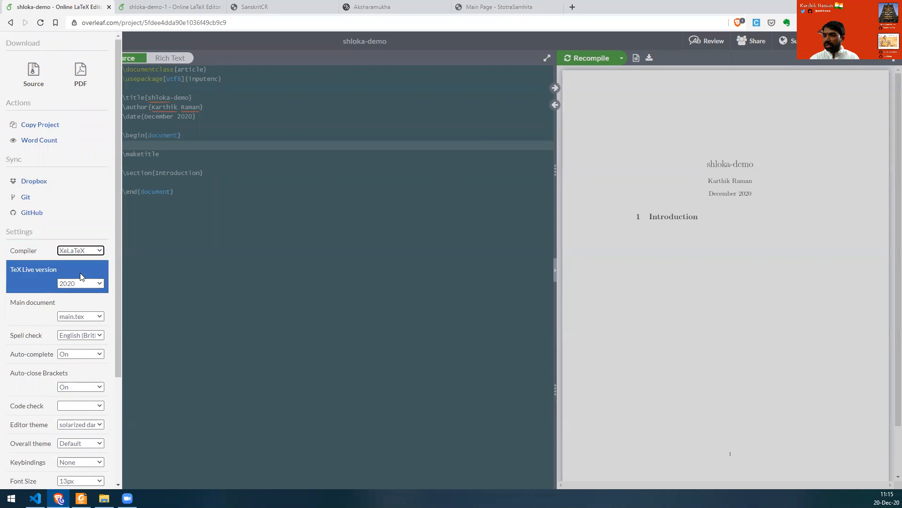
click(213, 229)
click(159, 163)
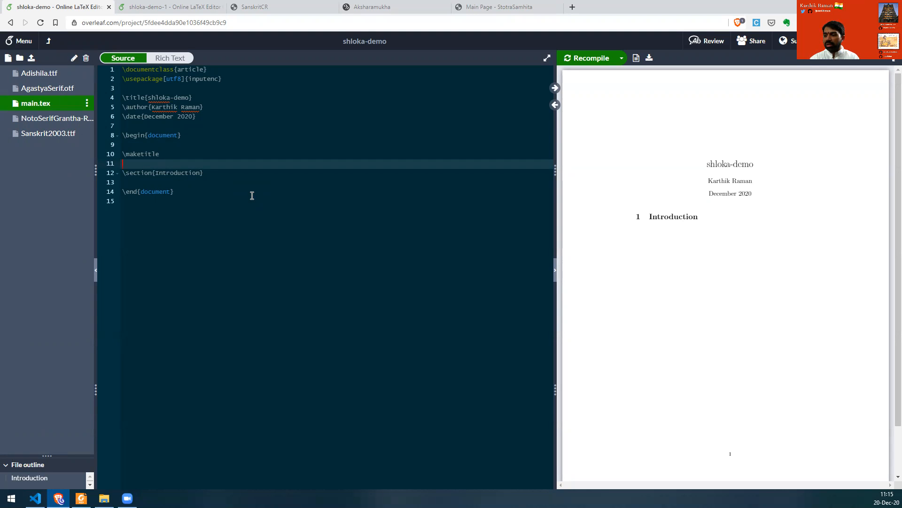
Switch to the Sri Sankaracharya PDF in Foxit Reader and capture a screen snip of the first verse on page 9.
mouse_move(81, 497)
click(95, 472)
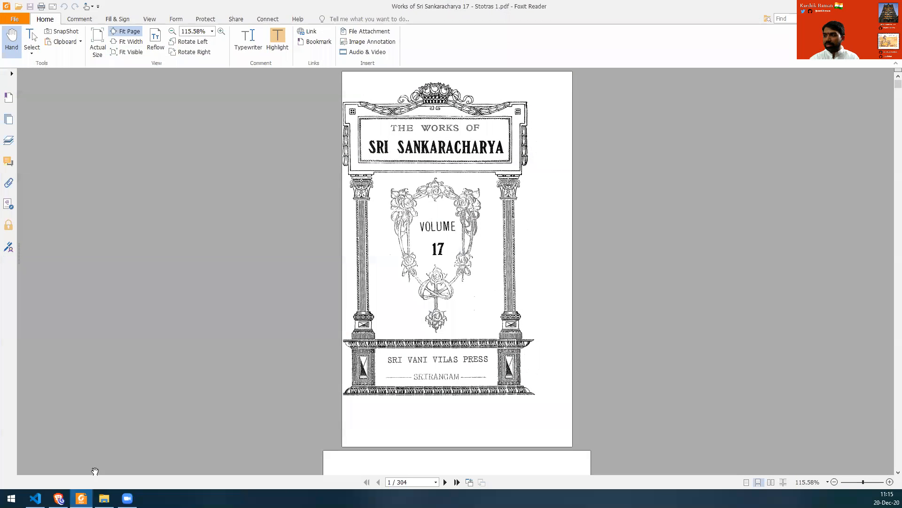
key(ctrl+2)
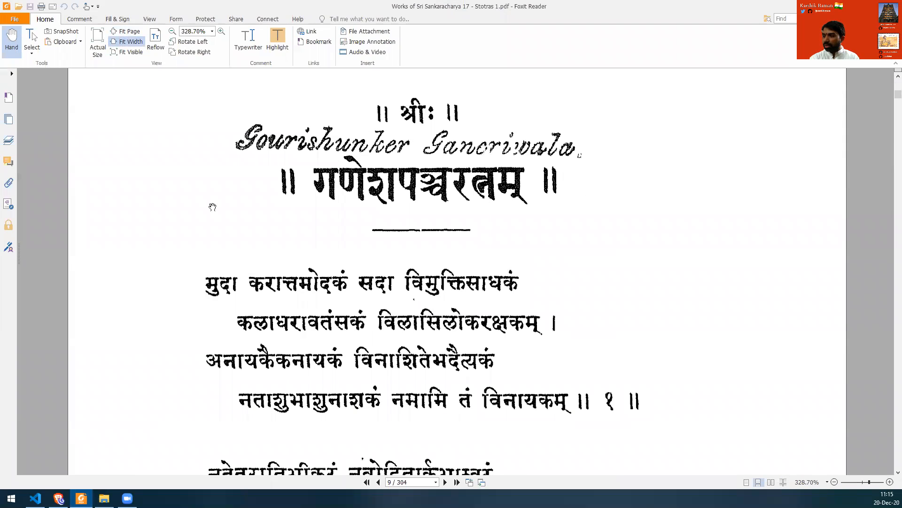
scroll(212, 209, down, 2)
scroll(212, 209, up, 1)
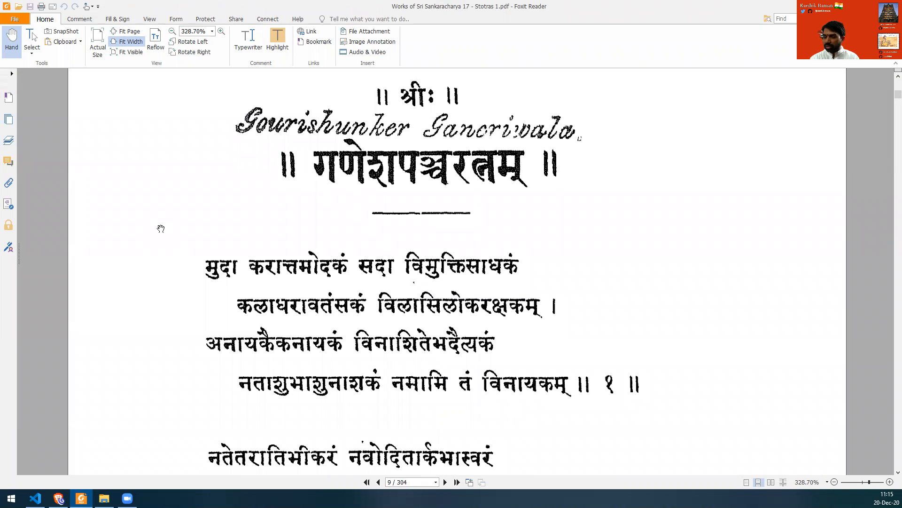
key(super+shift+s)
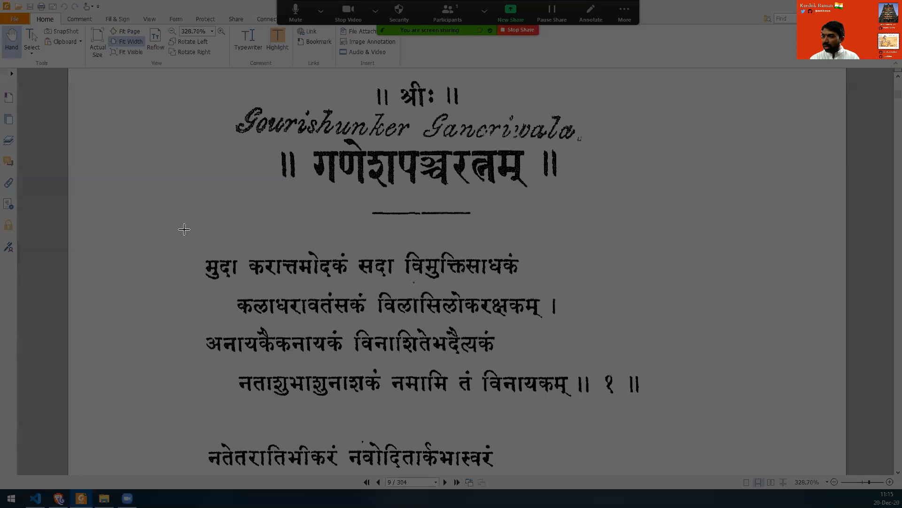
drag(184, 240, 665, 412)
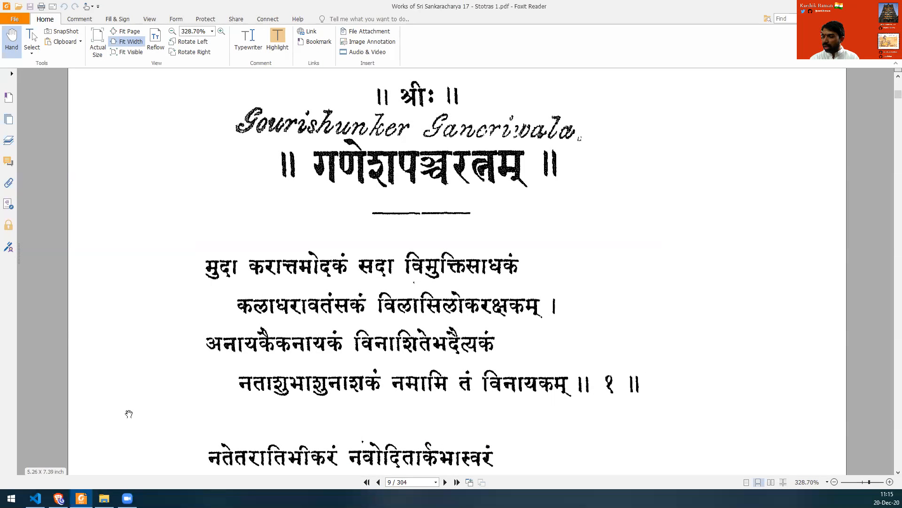
Switch to SanskritCR in the browser, run OCR on the captured verse image and copy all the recognised text.
click(59, 498)
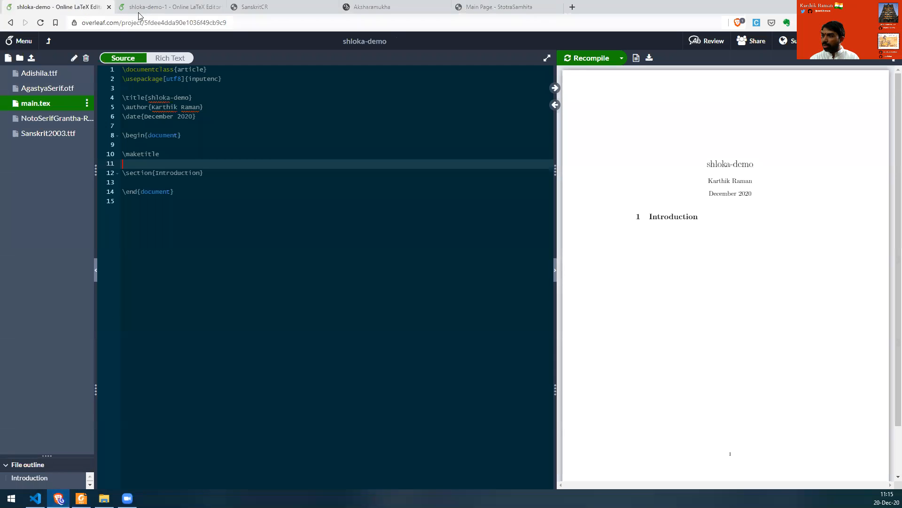
click(244, 15)
key(F5)
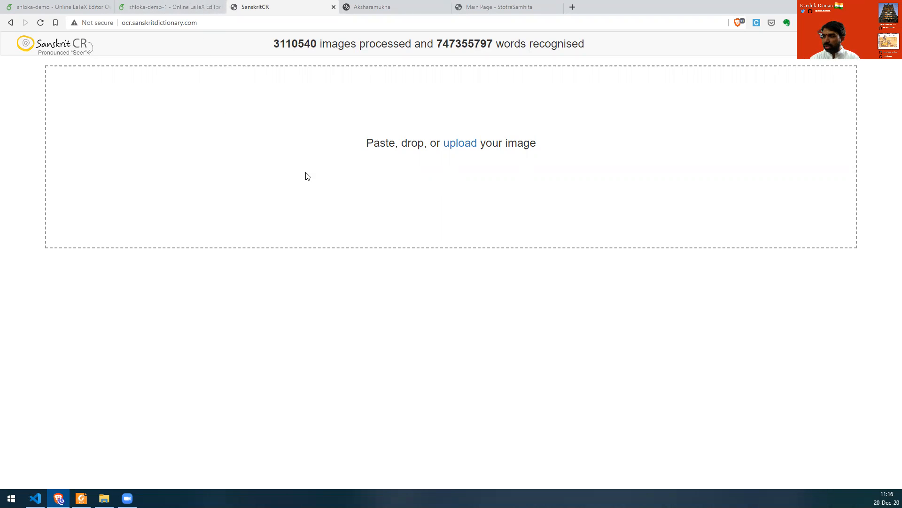
key(ctrl+v)
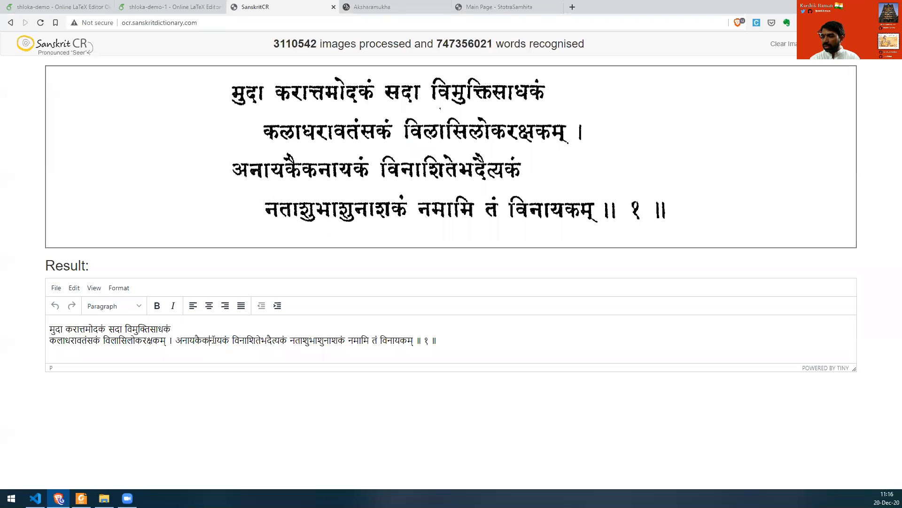
key(ctrl+a)
key(ctrl+c)
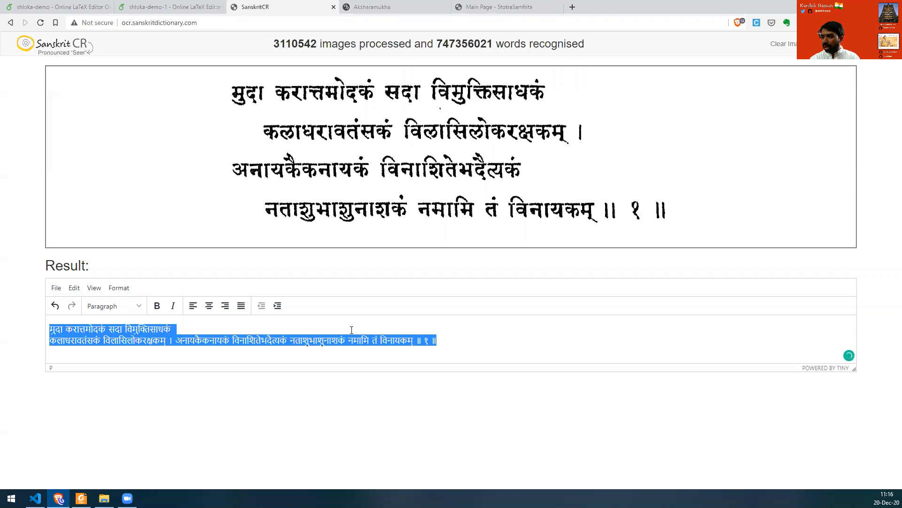
click(132, 9)
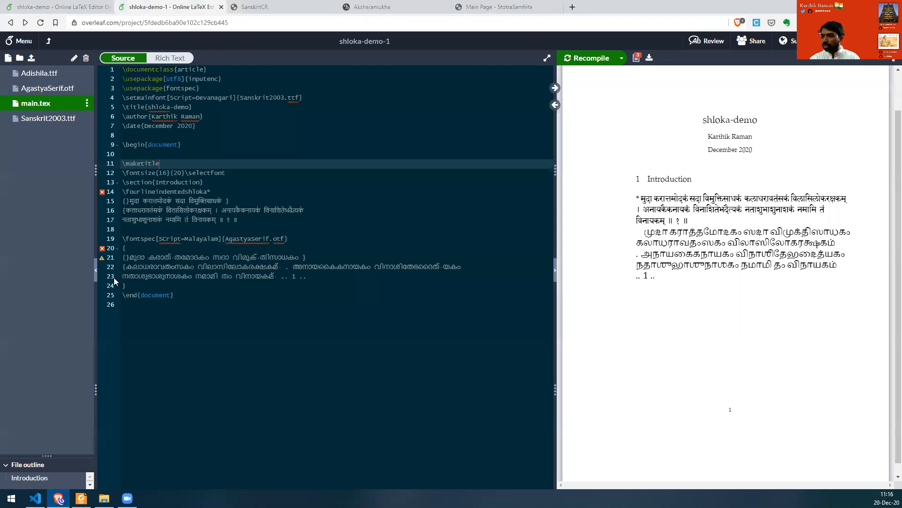
click(81, 10)
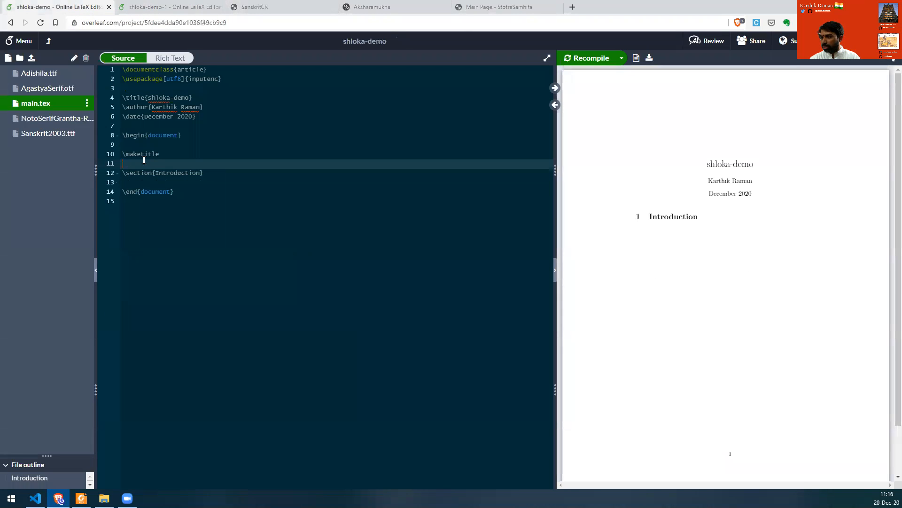
click(154, 182)
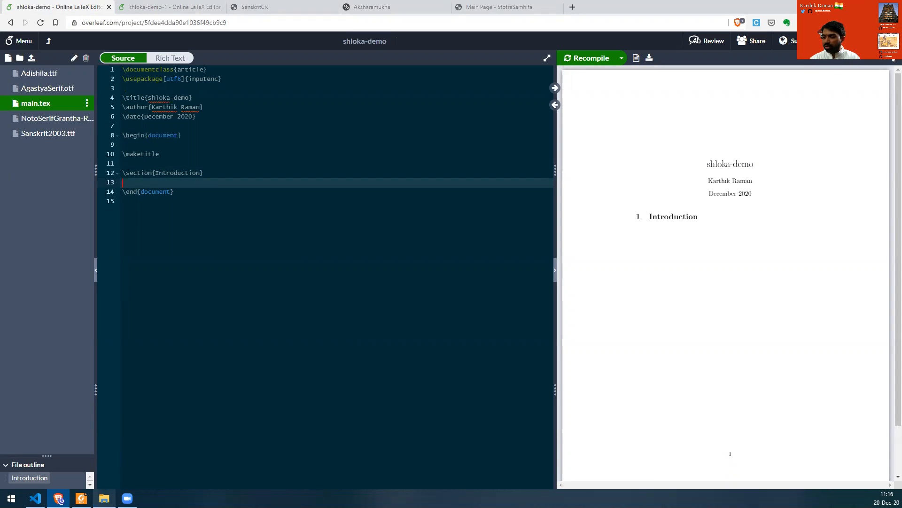
Switch to Visual Studio Code and paste the recognised verse text into the empty Untitled-1 file.
mouse_move(35, 498)
click(49, 451)
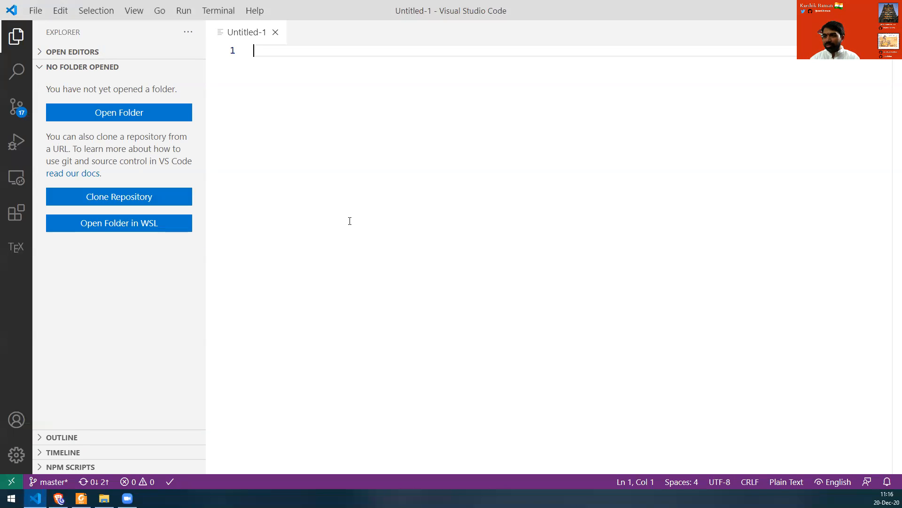
key(ctrl+v)
key(ctrl+Home)
key(End)
key(Return)
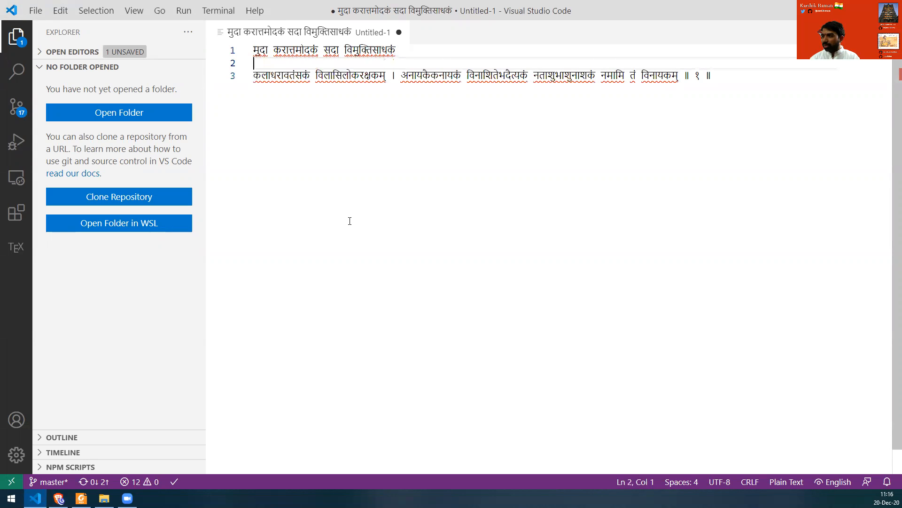
key(Delete)
Remove the space before the danda after विलासिलोकरक्षकम् and start a new line after the danda.
key(ctrl+Right)
key(ctrl+Right)
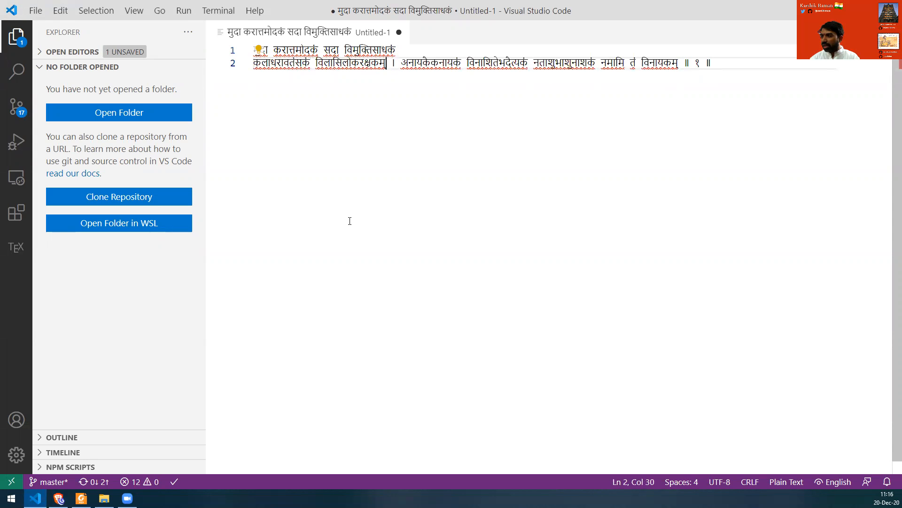
key(Delete)
key(Right)
key(Return)
key(Delete)
Break the third line after its second word so that नताशुभाशुनाशकं starts a fourth line.
key(ctrl+Right)
key(ctrl+Right)
key(ctrl+Right)
key(ctrl+Left)
key(Left)
key(Left)
key(Right)
key(Return)
key(Delete)
Proofread the four verse lines for recognition errors, going through them from the first to the last.
key(End)
key(Up)
key(Up)
key(Up)
key(ctrl+Left)
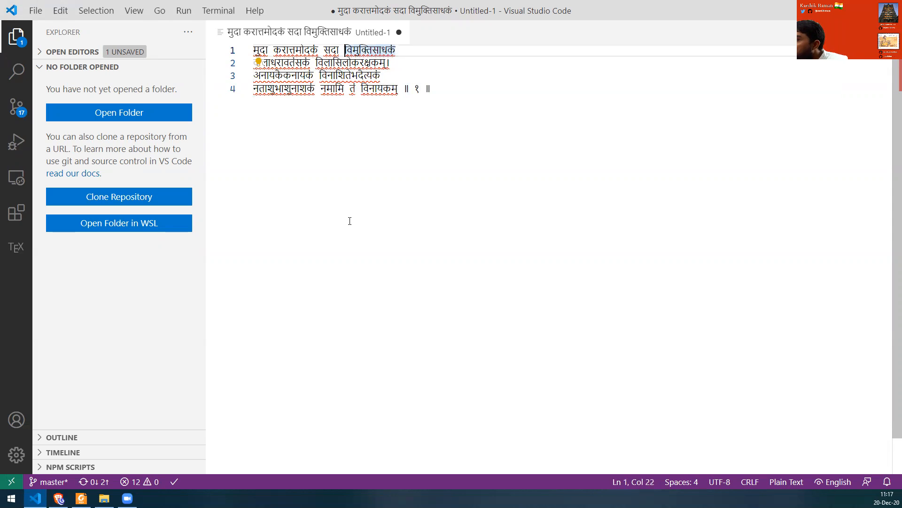
key(Down)
key(Up)
key(Down)
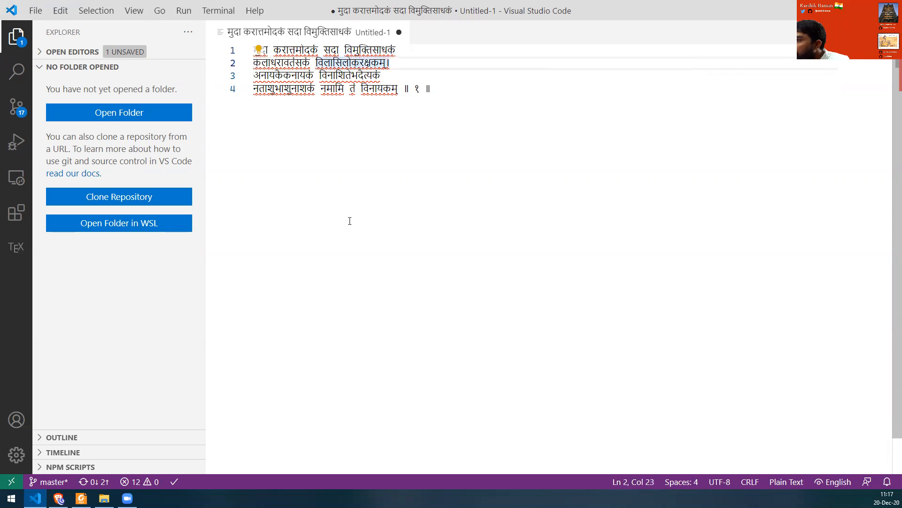
key(Down)
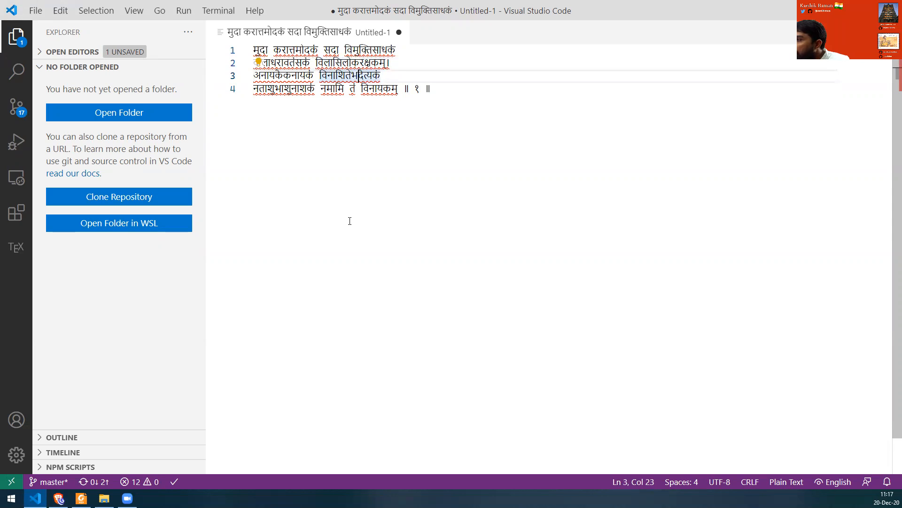
key(ctrl+Left)
key(Left)
key(Left)
key(Down)
key(End)
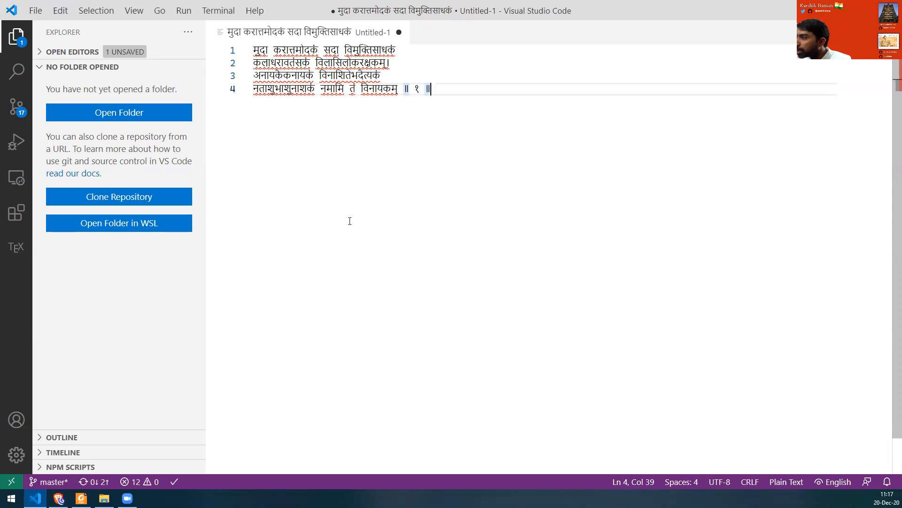
Insert two blank lines above the verse at the beginning of the file.
key(ctrl+Home)
key(Return)
key(Up)
key(Return)
key(Up)
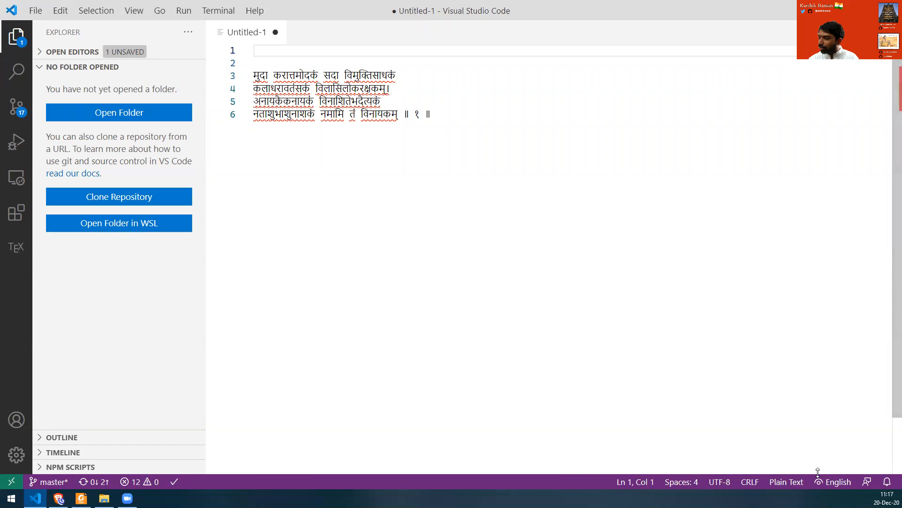
Activate Devanagari typing in Mudgala IME, test it with trial characters, clear them and return to Visual Studio Code.
key(alt+Tab)
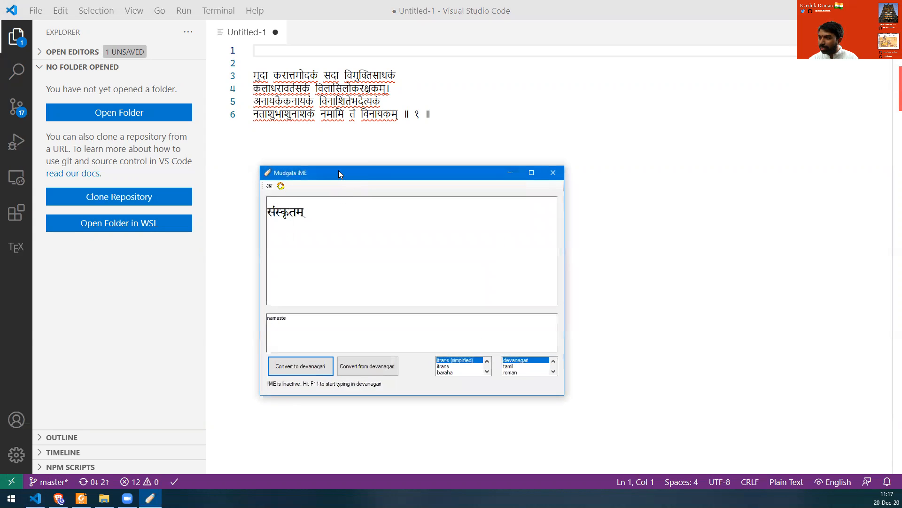
drag(349, 173, 483, 177)
click(446, 254)
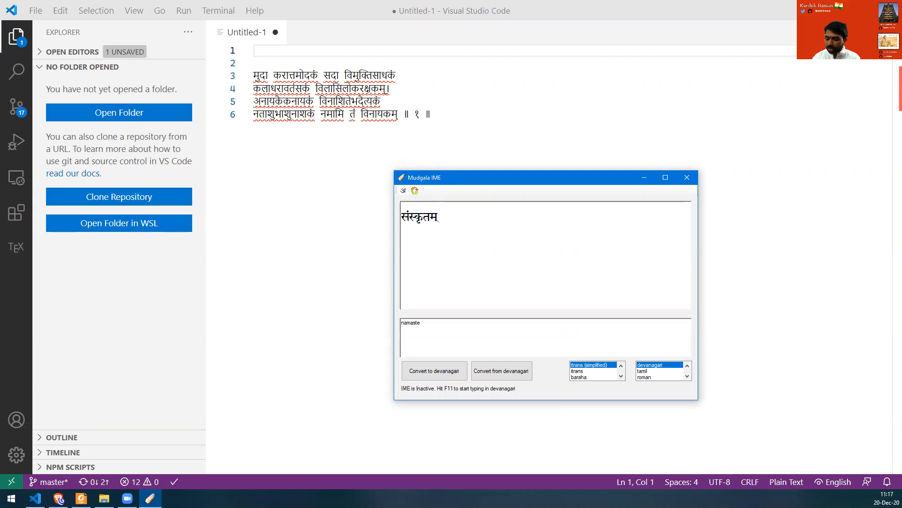
key(F11)
text(अस्दुस्दस्दस्)
key(ctrl+shift+Left)
key(BackSpace)
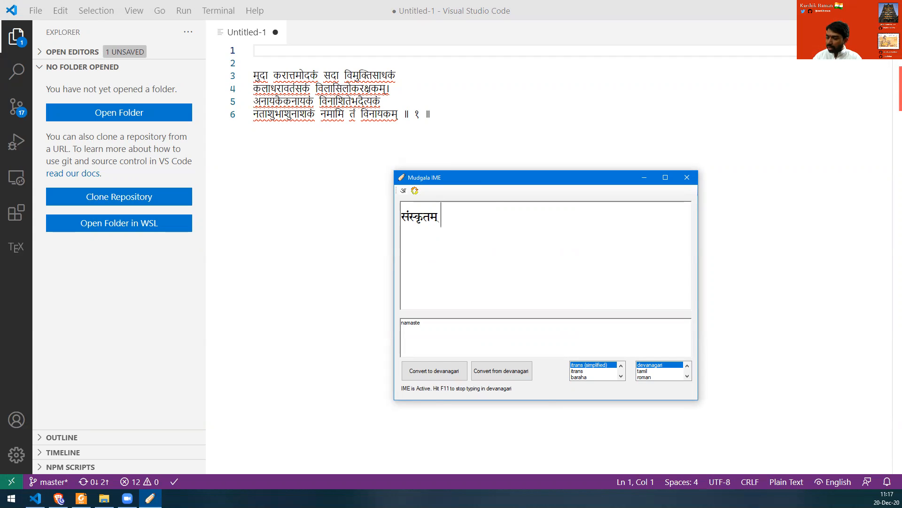
key(alt+Tab)
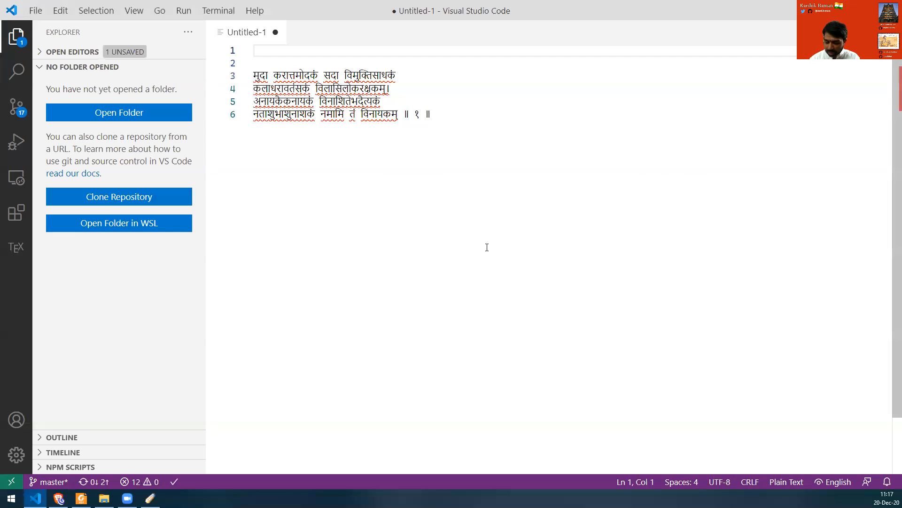
Try the Devanagari input with sample characters on the file's first line and clear them.
text(संस्कृतम्)
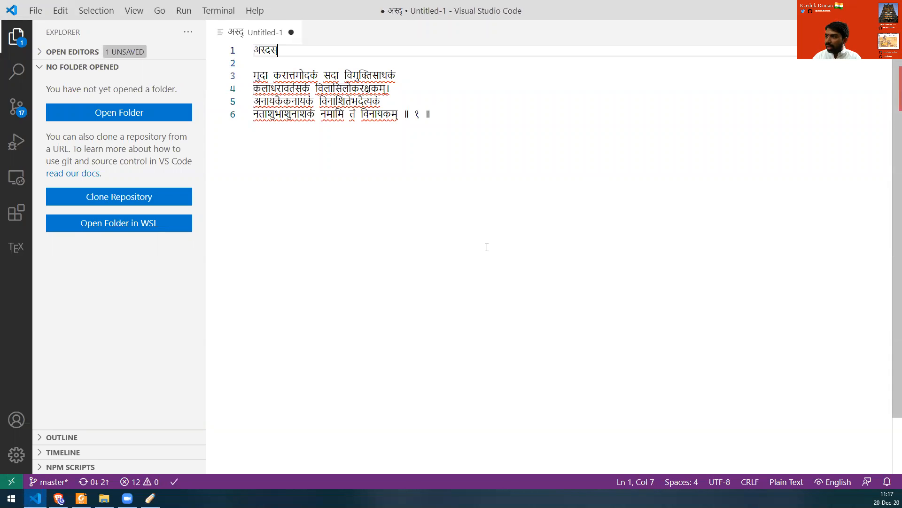
key(shift+Home)
key(BackSpace)
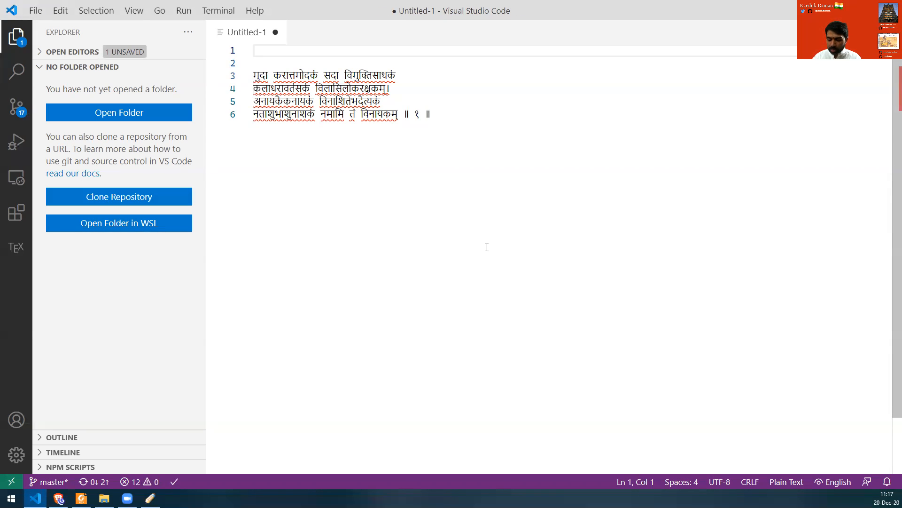
Enter the title महागणेशपञ्चरत्नम् in Devanagari on the first line of the file.
text(महा)
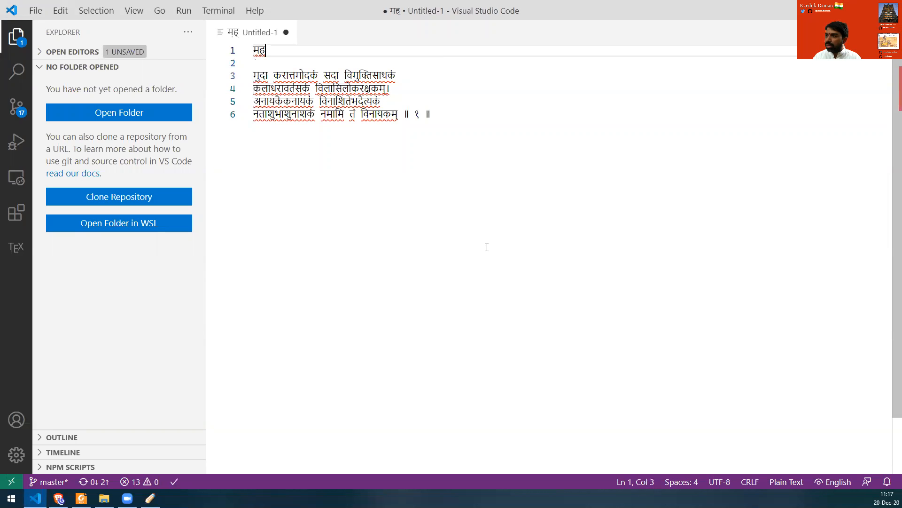
text(गणेश्)
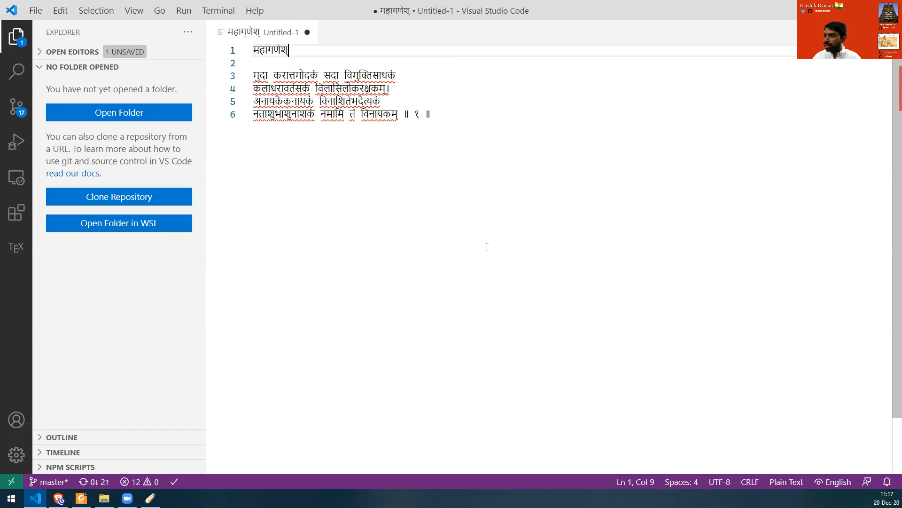
key(BackSpace)
text(पङ्च)
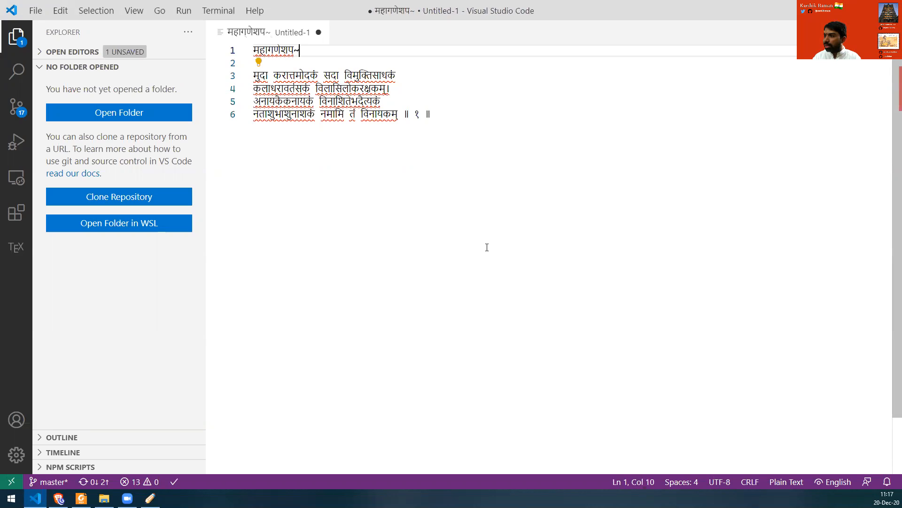
key(BackSpace)
key(BackSpace)
key(BackSpace)
text(~)
text(n)
text(चरत्न)
text(म्)
Enclose the title on the first line in double dandas (॥) on both sides.
text(॥)
key(Home)
text(॥)
key(Left)
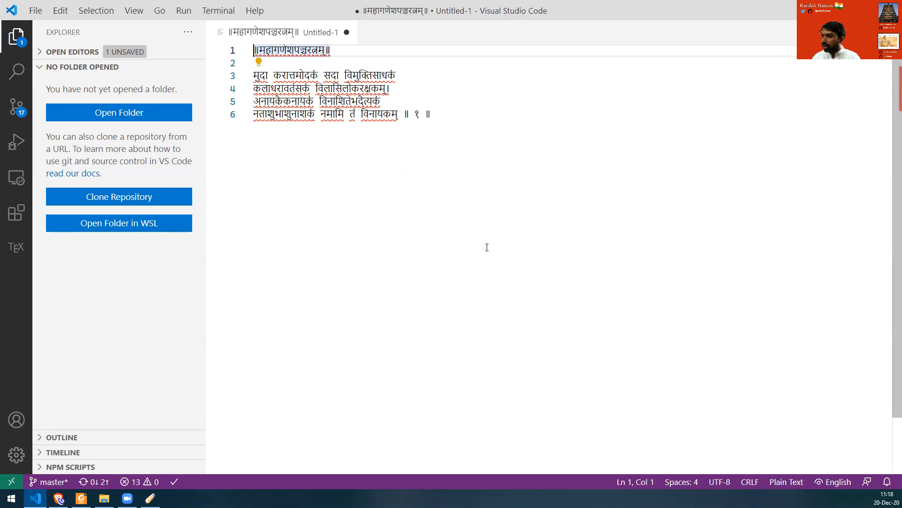
Wrap the title ॥महागणेशपञ्चरत्नम्॥ on the first line in a LaTeX \textbf{} command.
text(\)
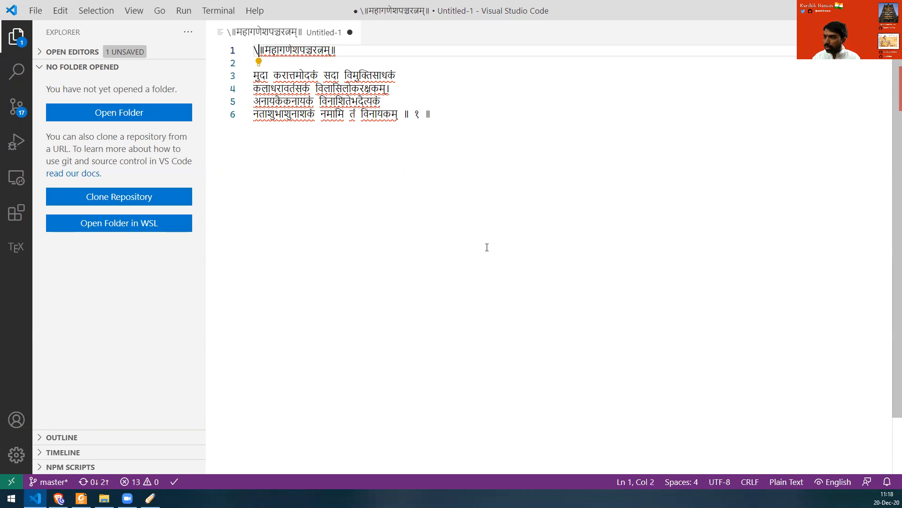
text(तेक्ष्)
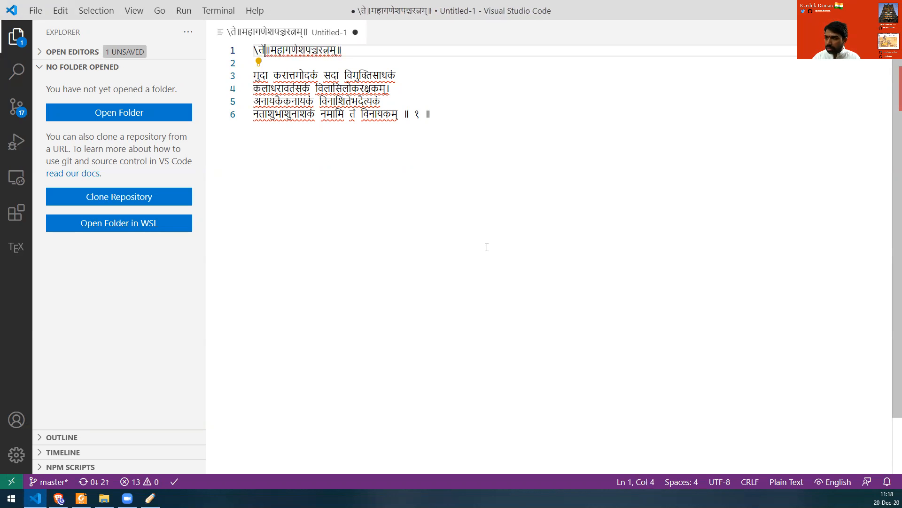
key(shift+Home)
key(shift+Right)
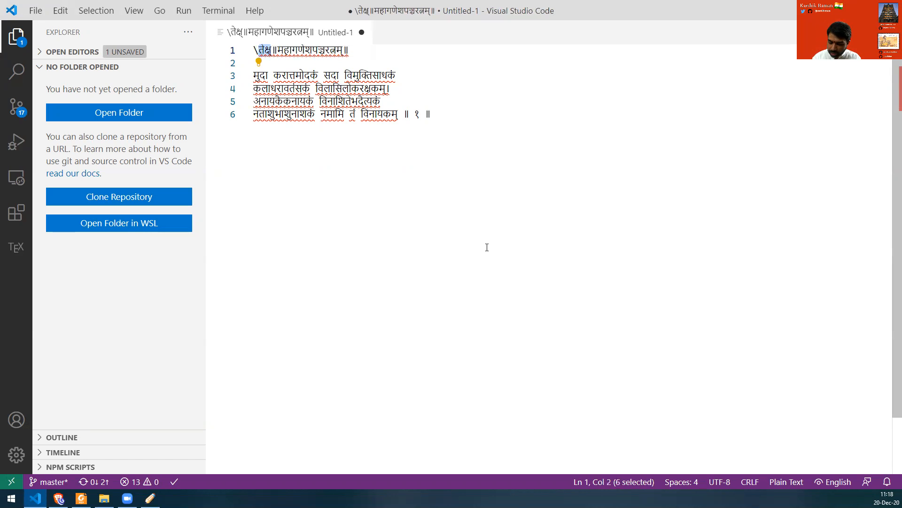
text(textbf)
key(shift+End)
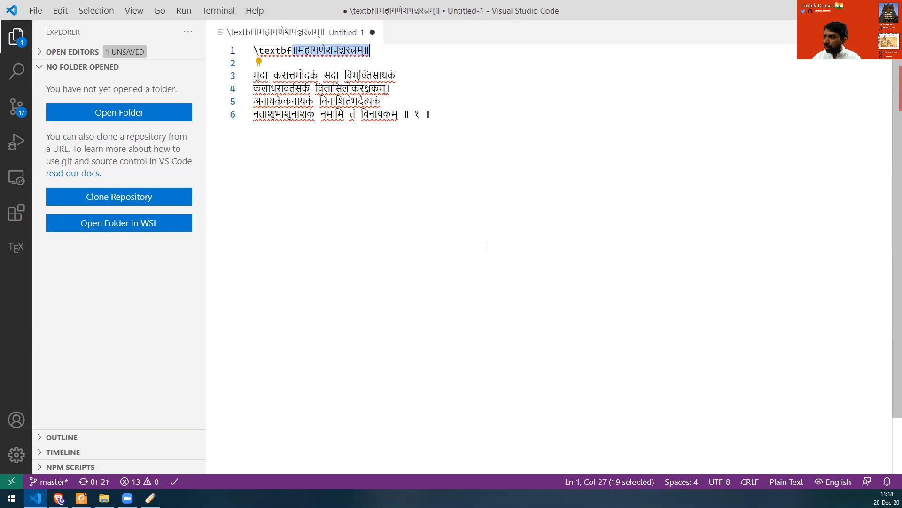
text({)
key(Home)
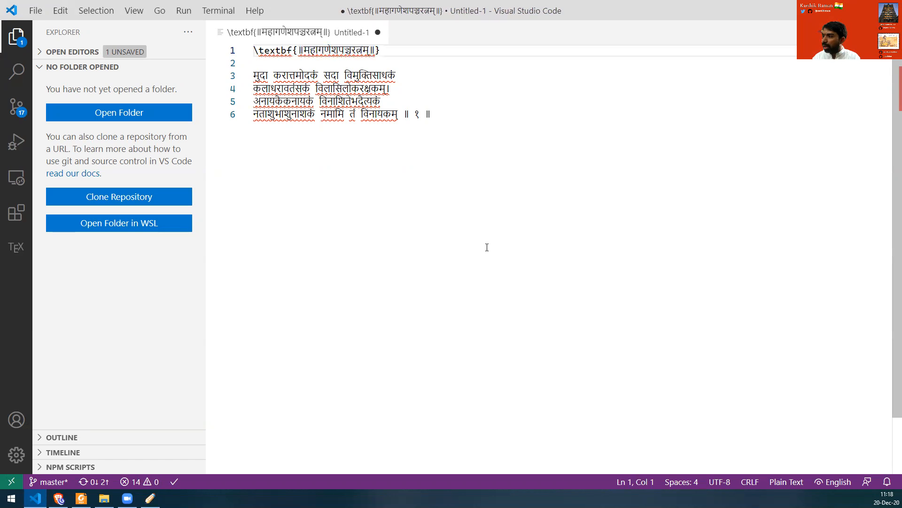
Copy the title and verse into main.tex below the Introduction section in the Overleaf shloka-demo project and recompile.
key(ctrl+a)
key(ctrl+c)
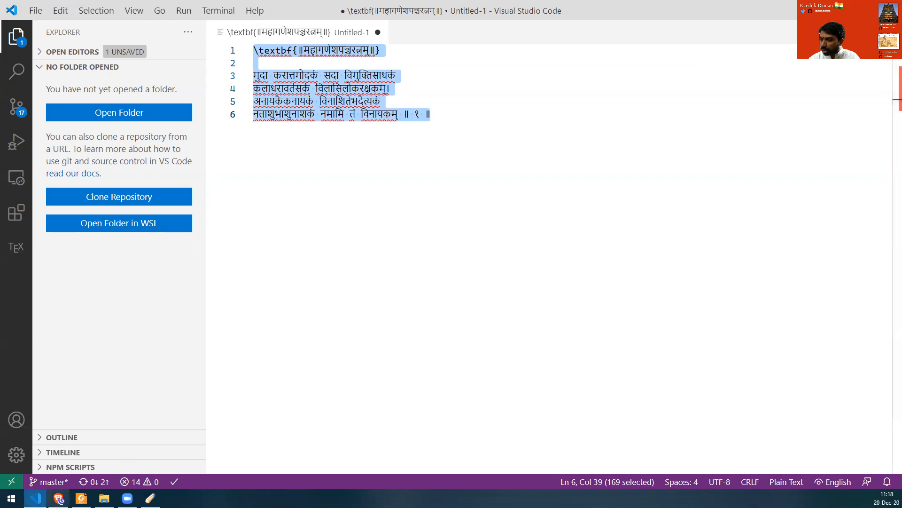
click(59, 498)
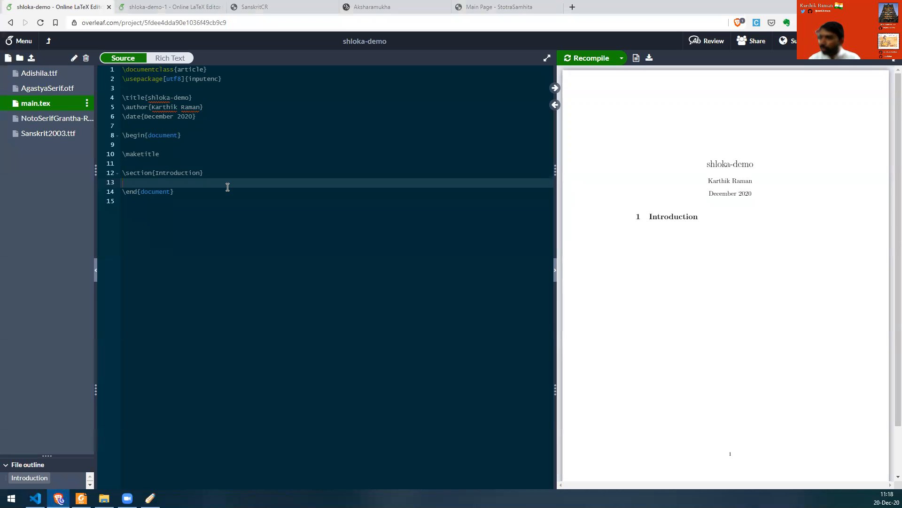
key(ctrl+v)
key(Return)
key(Return)
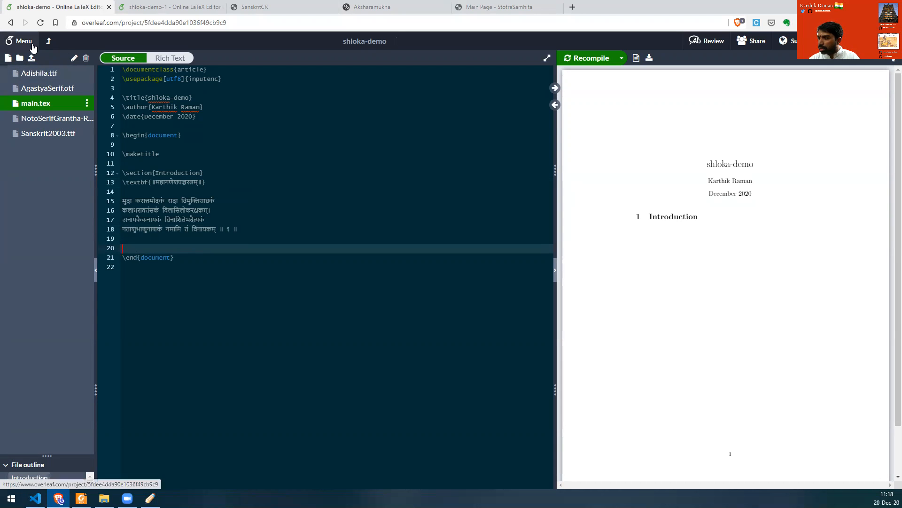
click(581, 59)
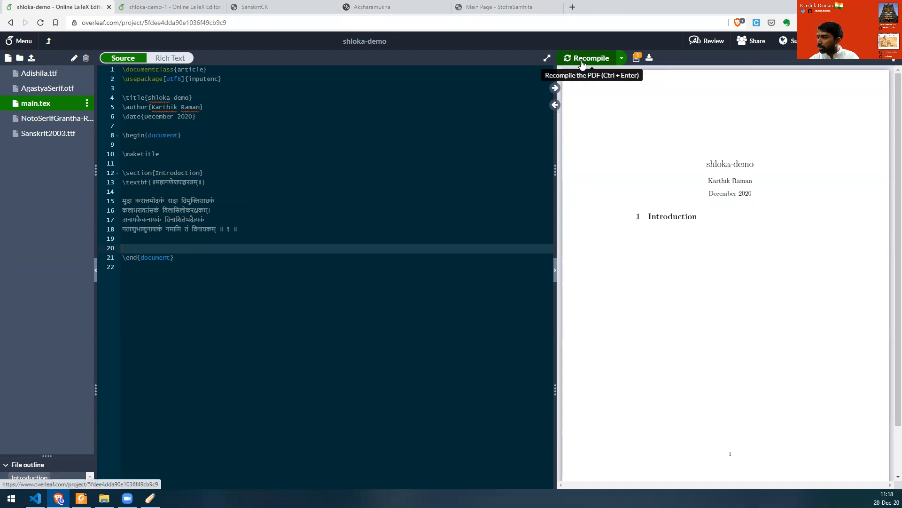
Enclose the pasted title and verse in curly braces, each brace on its own line.
click(196, 185)
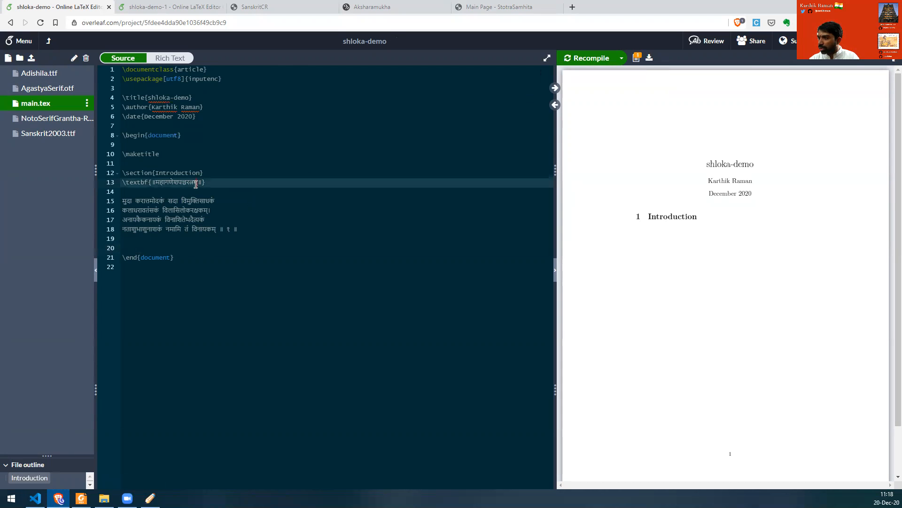
click(294, 173)
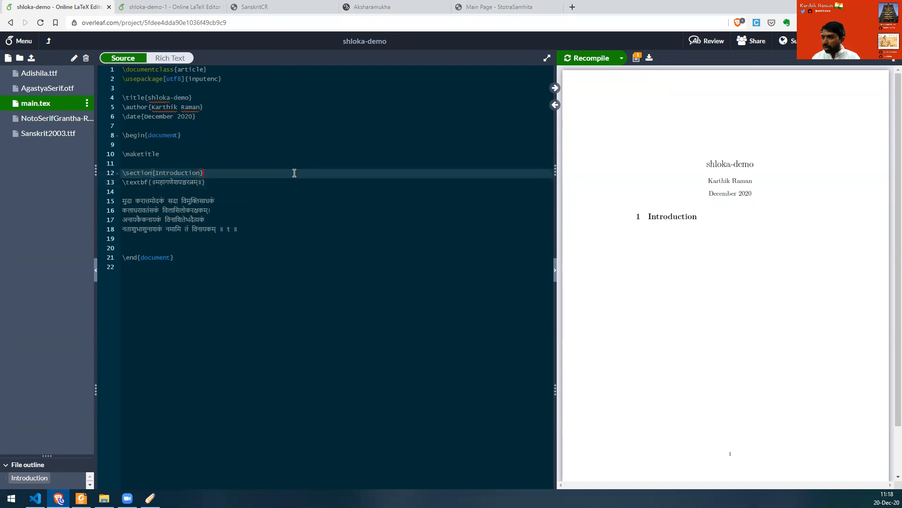
key(Return)
text({)
key(Down)
key(Down)
key(Down)
key(Down)
key(Down)
key(Down)
key(Down)
key(Down)
key(Down)
key(Down)
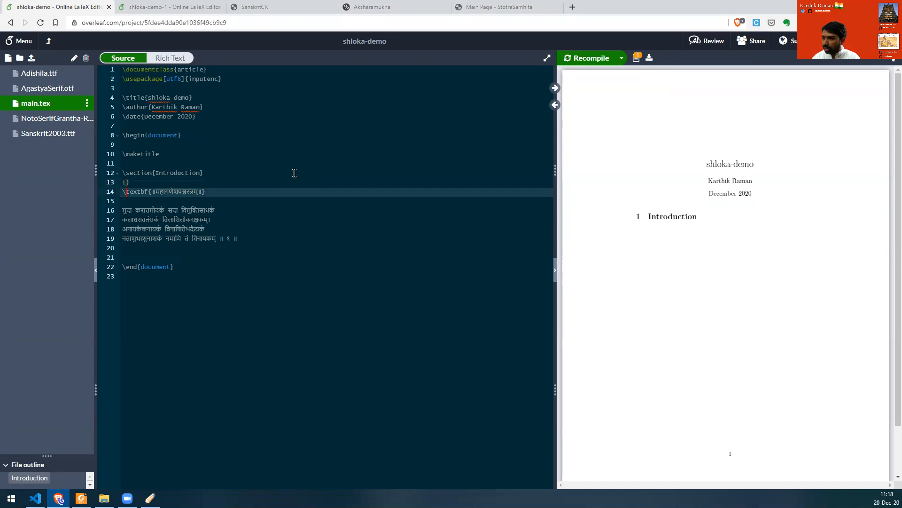
key(Up)
key(Up)
key(Up)
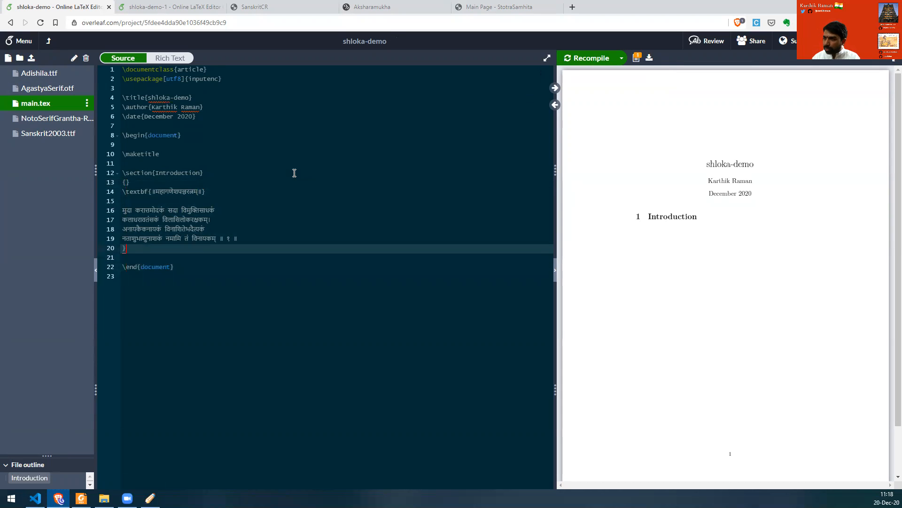
Insert \fontspec{Adishila.ttf} directly before the opening brace of the Sanskrit block.
key(Up)
key(Up)
key(Up)
key(Up)
key(Up)
key(Up)
key(Up)
key(BackSpace)
text(\fontspec{)
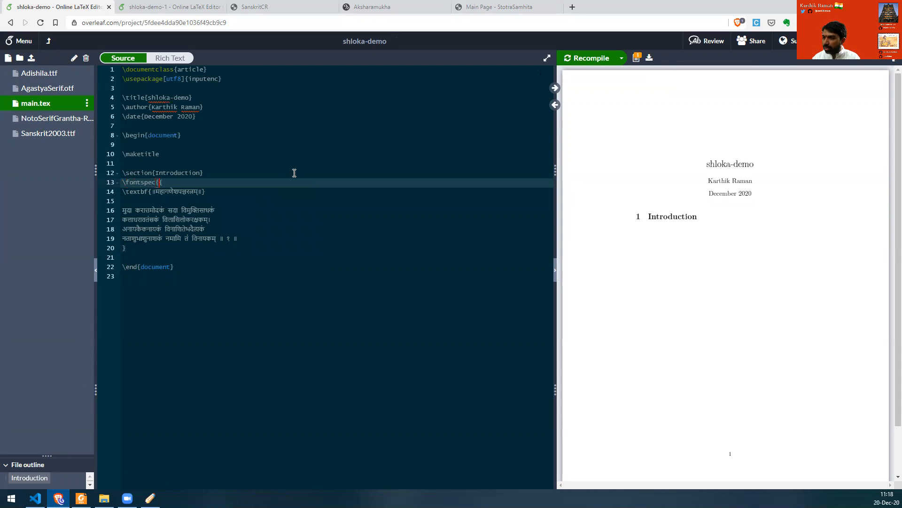
key(BackSpace)
text({Adishila.ttf})
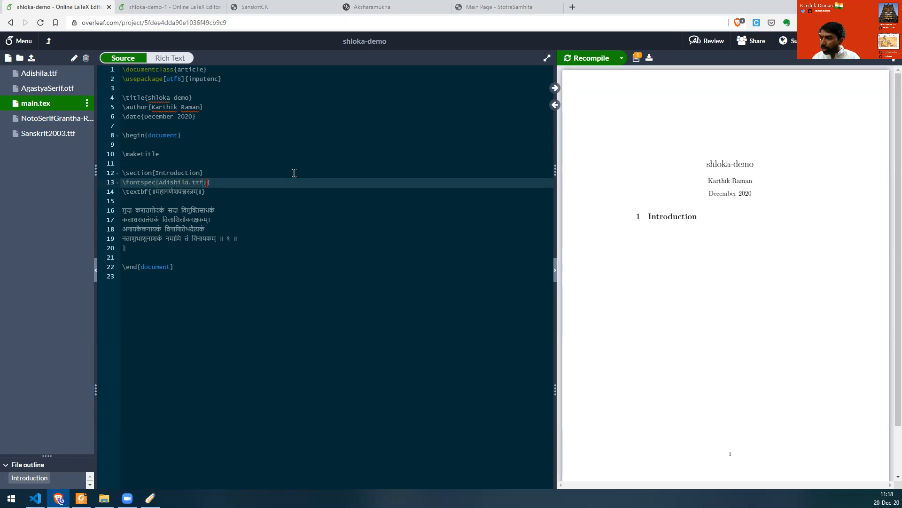
Add the [Script=Devanagari] option to the \fontspec command and recompile the document.
text([Sci)
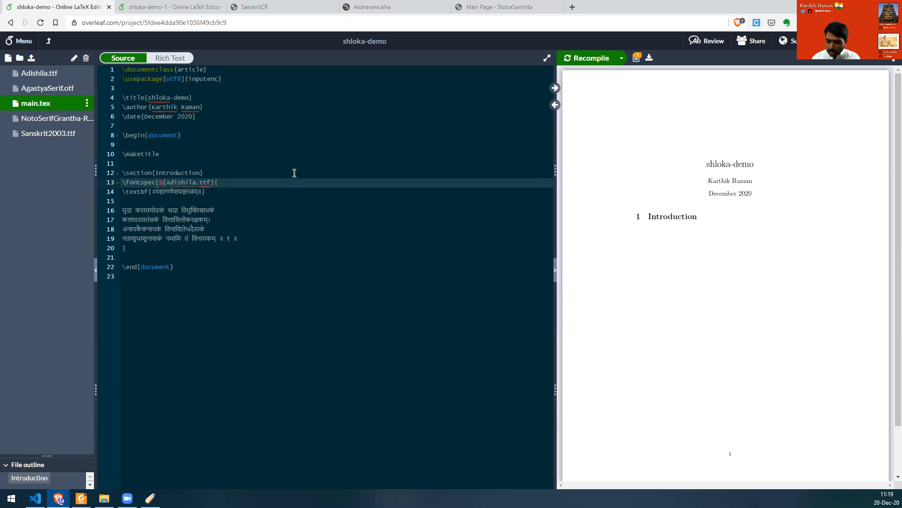
key(BackSpace)
text(ript)
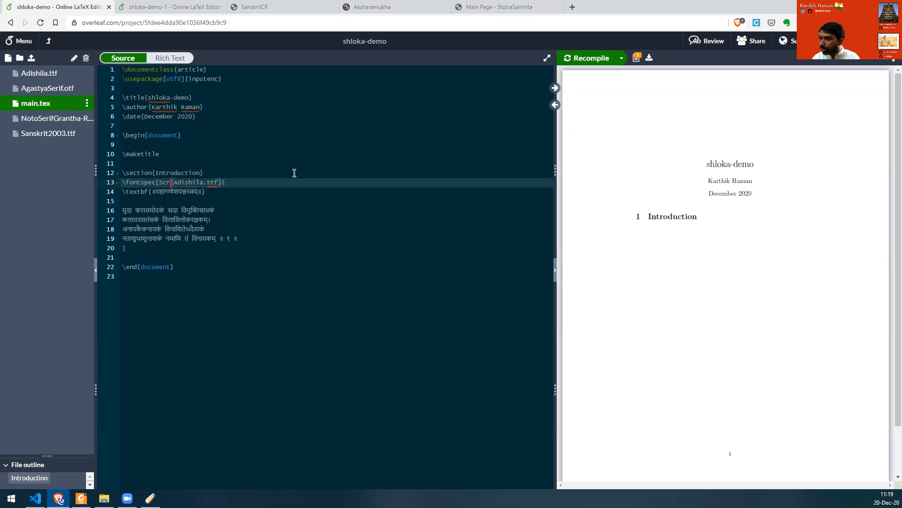
text(=Devanagari])
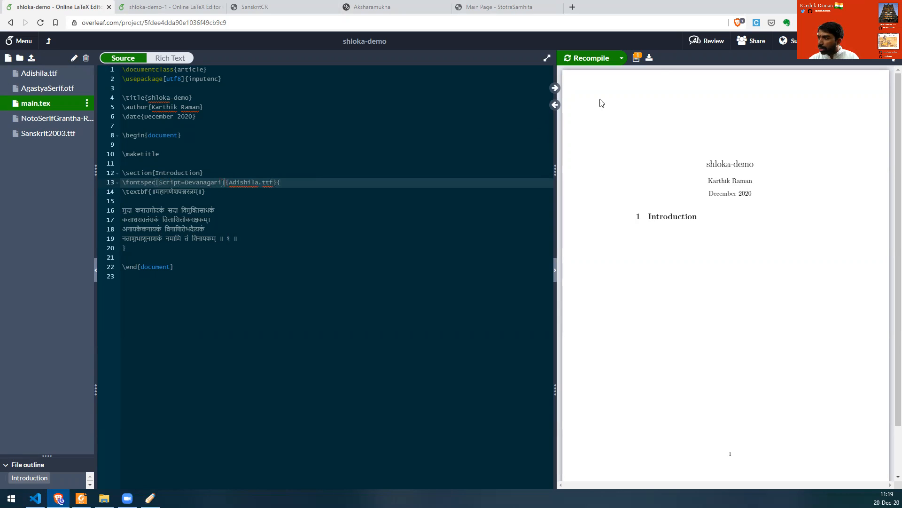
click(568, 60)
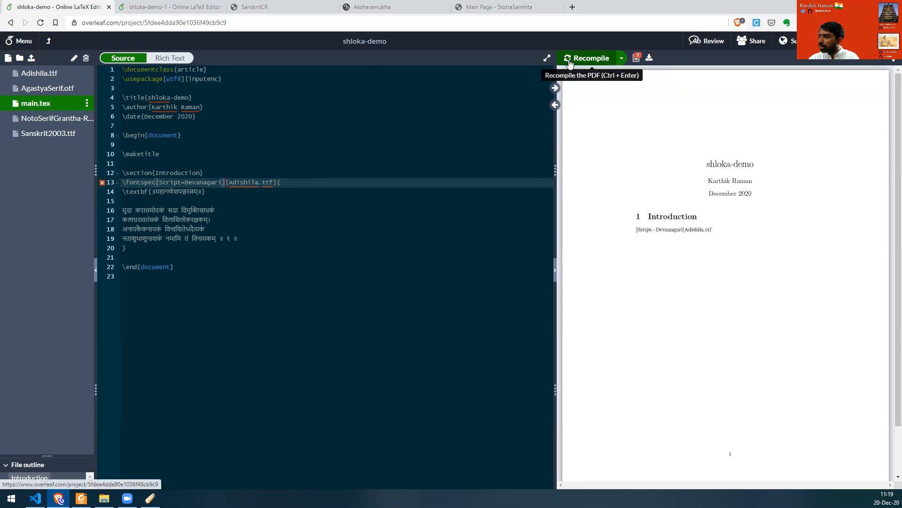
Load the font package with \usepackage{fontspec} in the preamble below the inputenc line and recompile.
click(185, 182)
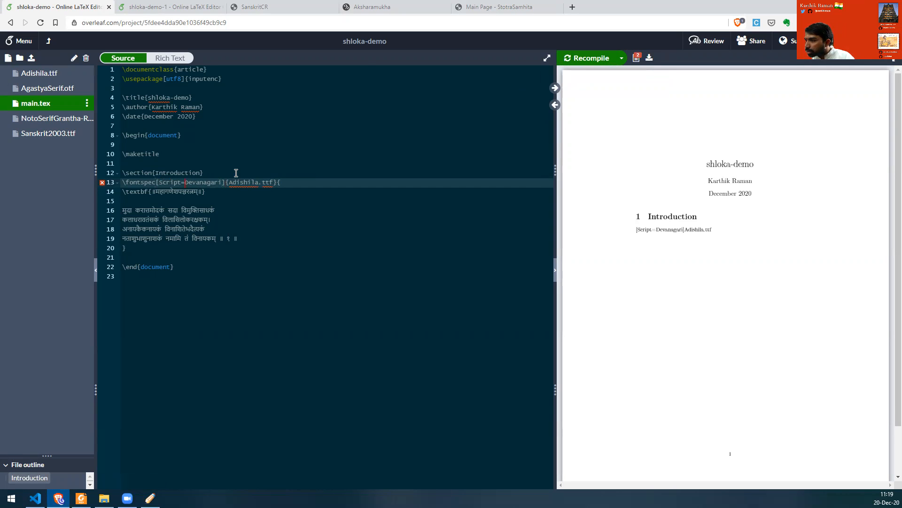
click(192, 95)
click(206, 88)
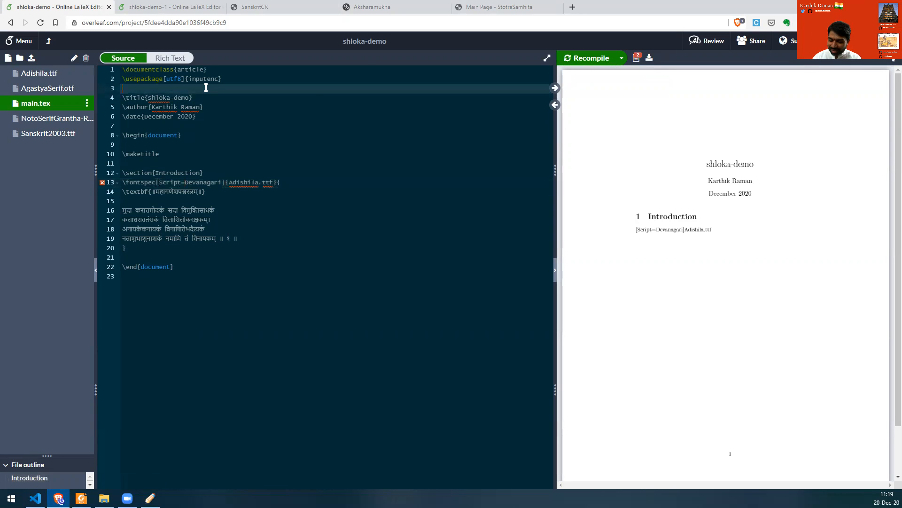
text(\usecpack)
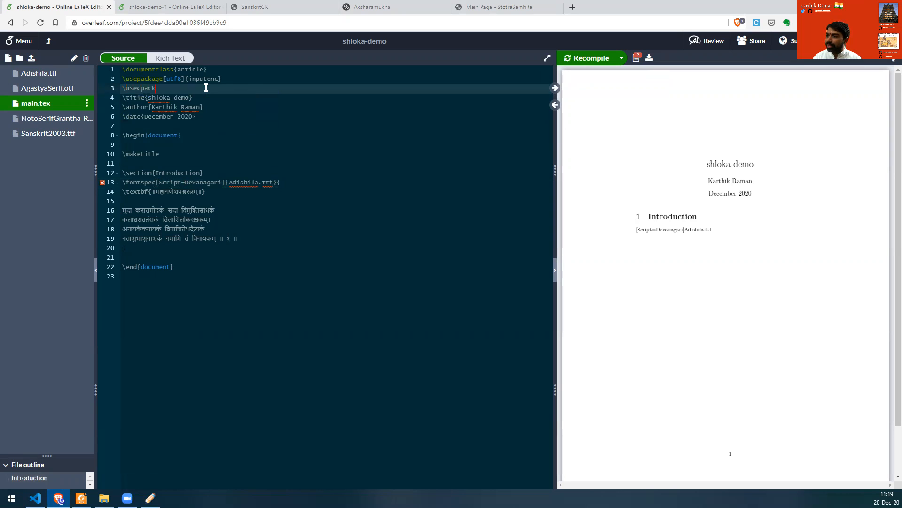
key(BackSpace)
key(BackSpace)
key(BackSpace)
key(BackSpace)
key(BackSpace)
text(package{fo)
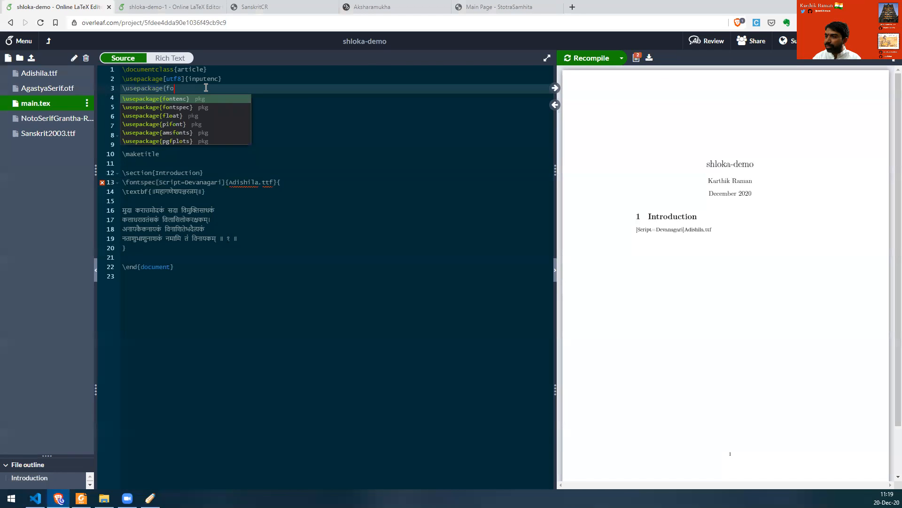
text(ntspec})
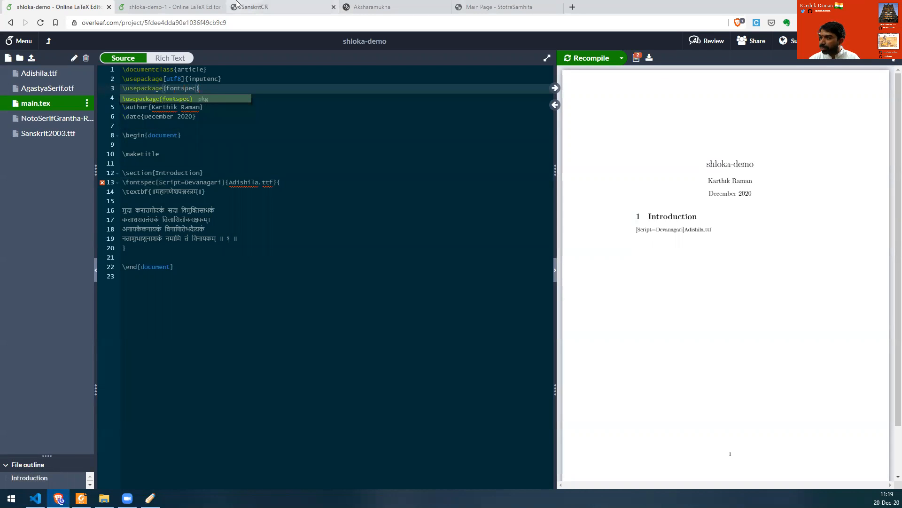
click(588, 60)
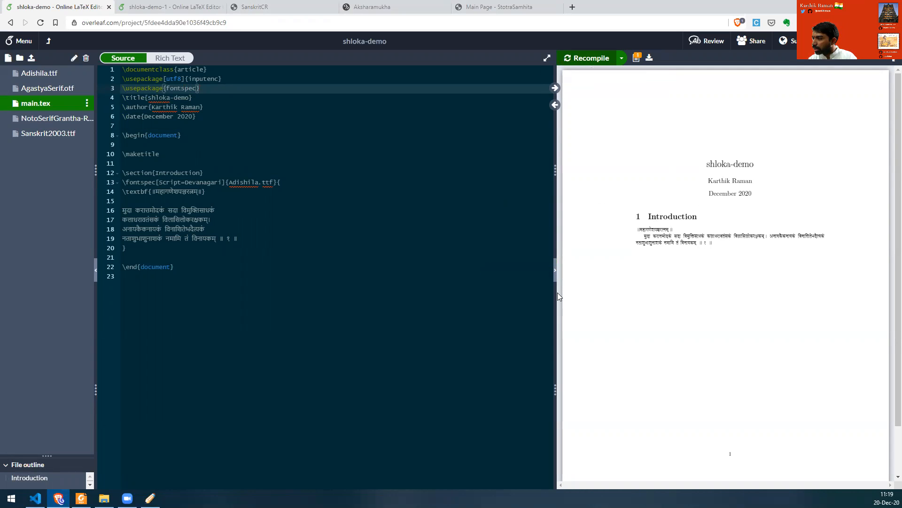
Widen the PDF preview, add \Large on a new line below the Introduction section heading and recompile.
drag(556, 292, 296, 275)
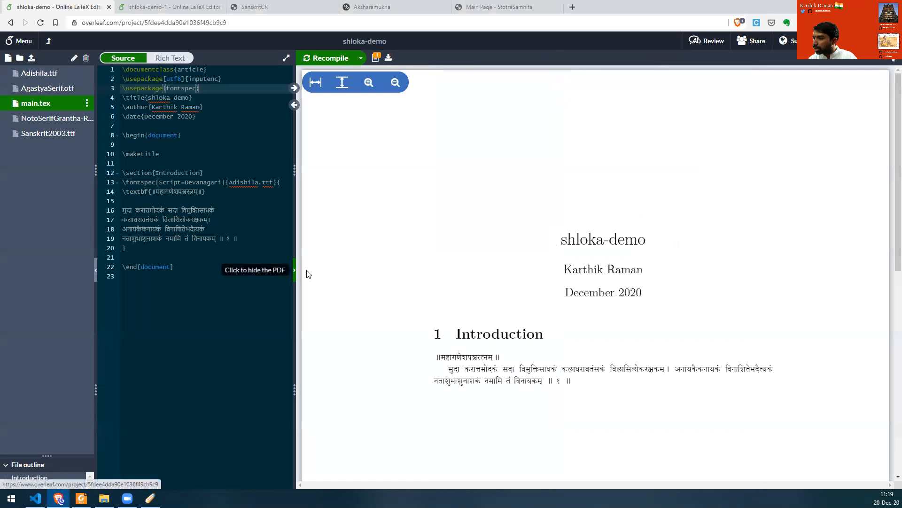
scroll(559, 336, down, 2)
click(185, 173)
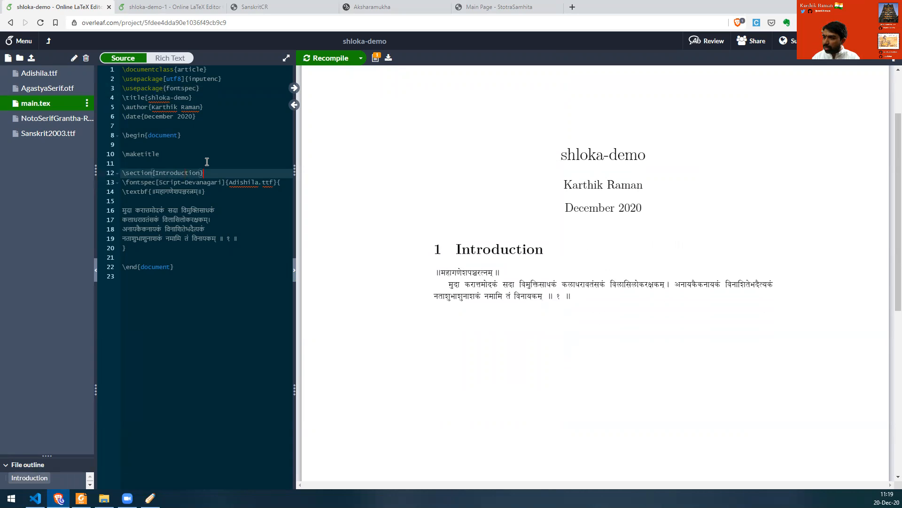
key(Return)
text(\Large)
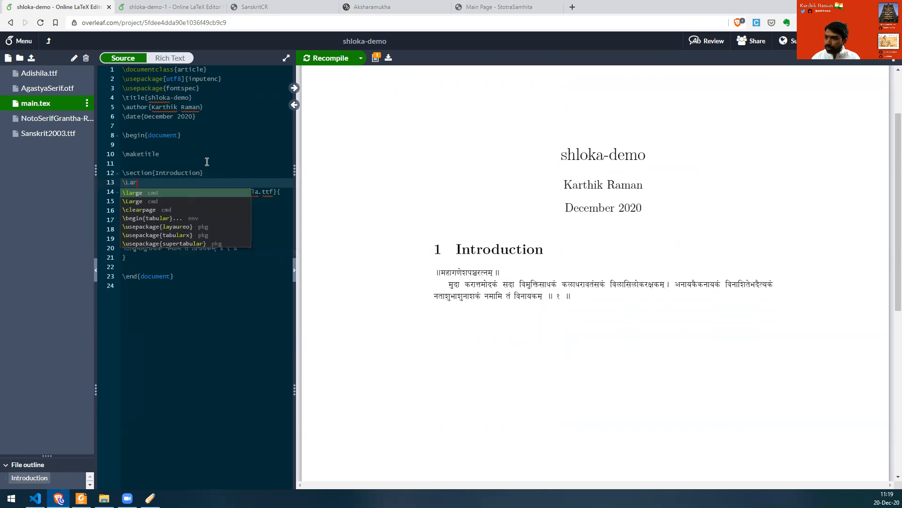
click(305, 61)
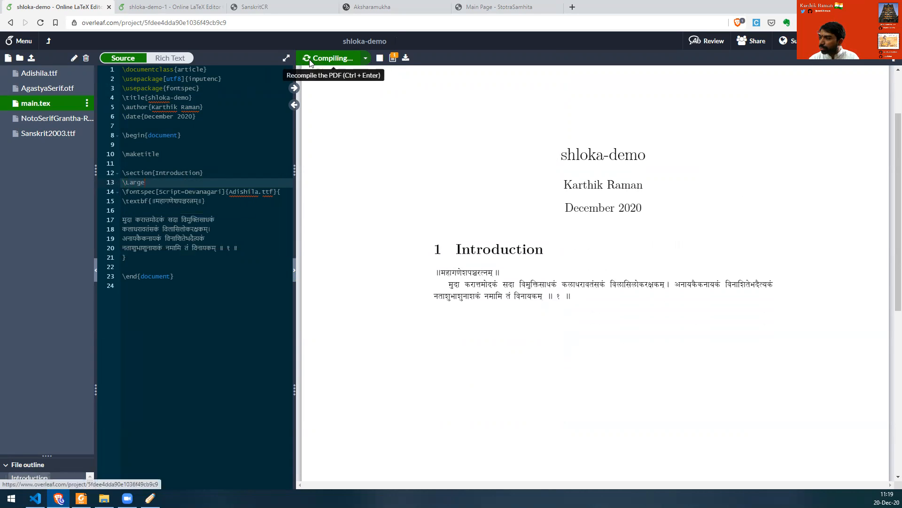
Add a LaTeX line break (\\) at the end of the verse's first three lines and recompile.
click(226, 219)
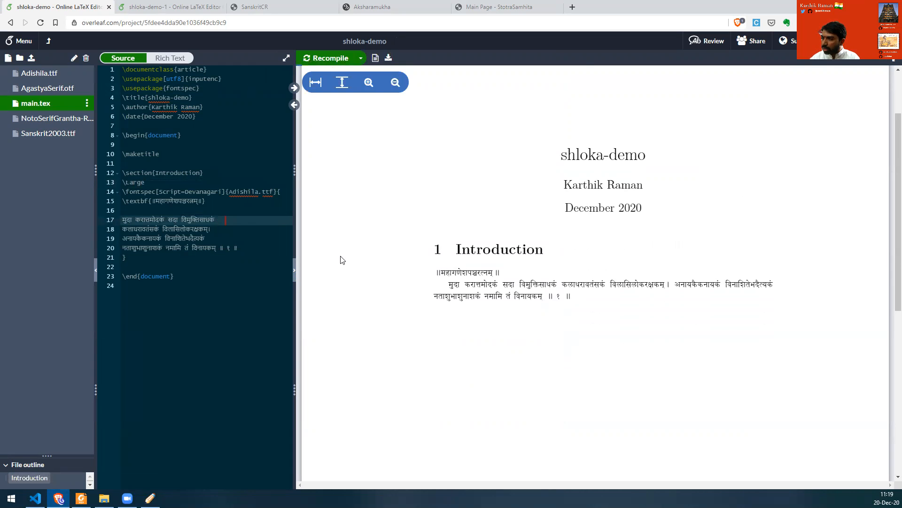
text(\)
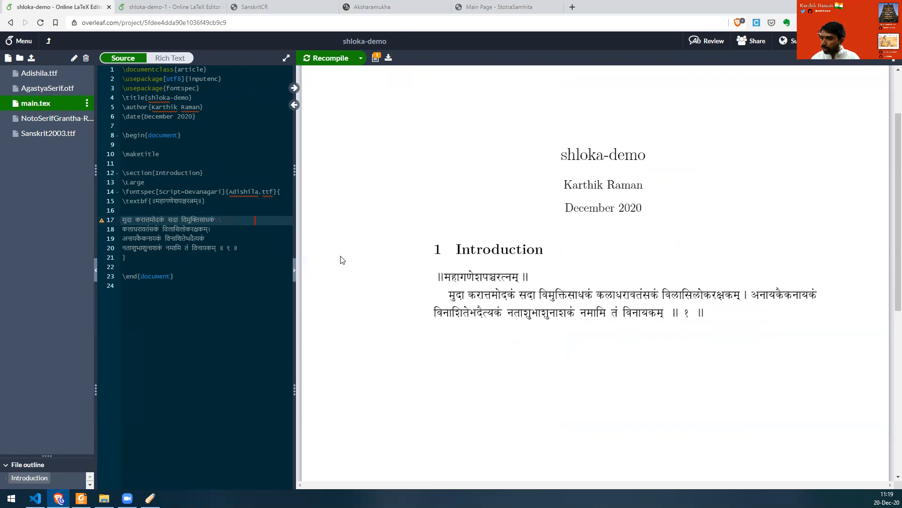
key(Down)
text(\)
key(Down)
text(\)
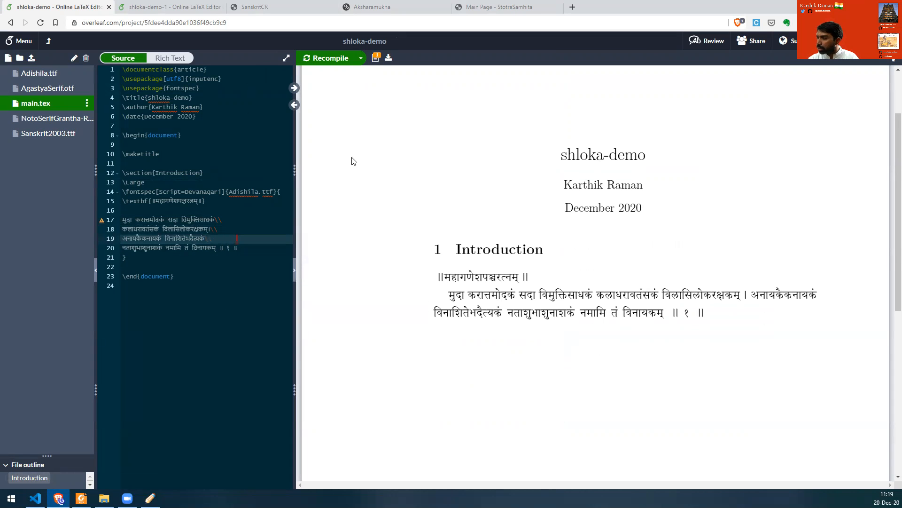
click(312, 58)
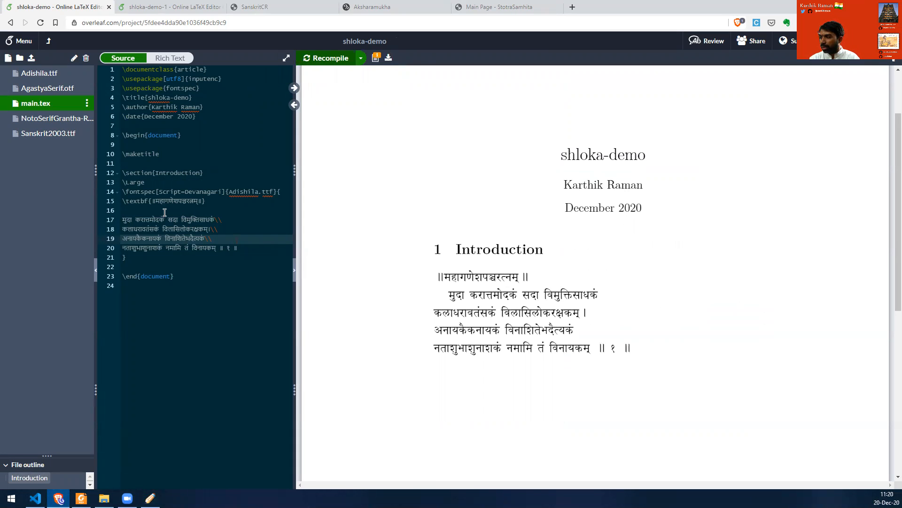
Switch to Foxit Reader and look through verses 2 and 3 of the scanned stotra, then return to the Overleaf project.
click(165, 259)
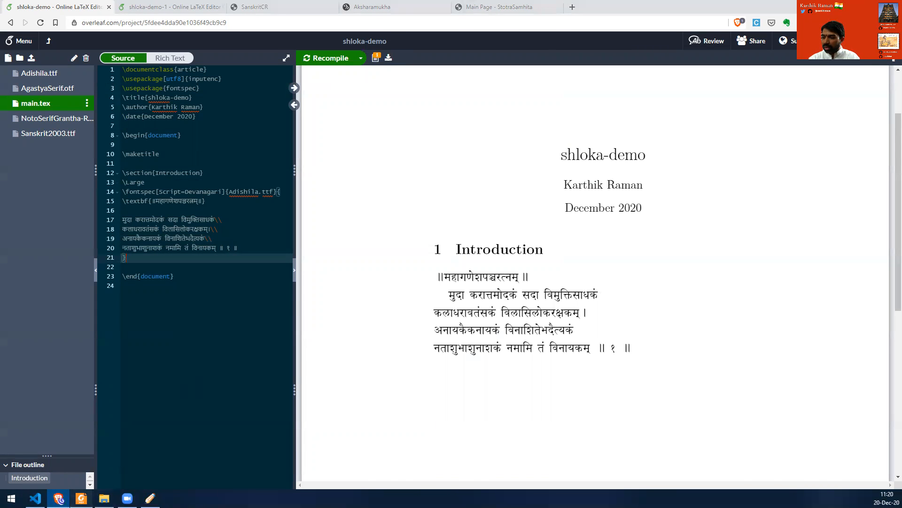
click(81, 499)
scroll(289, 322, down, 3)
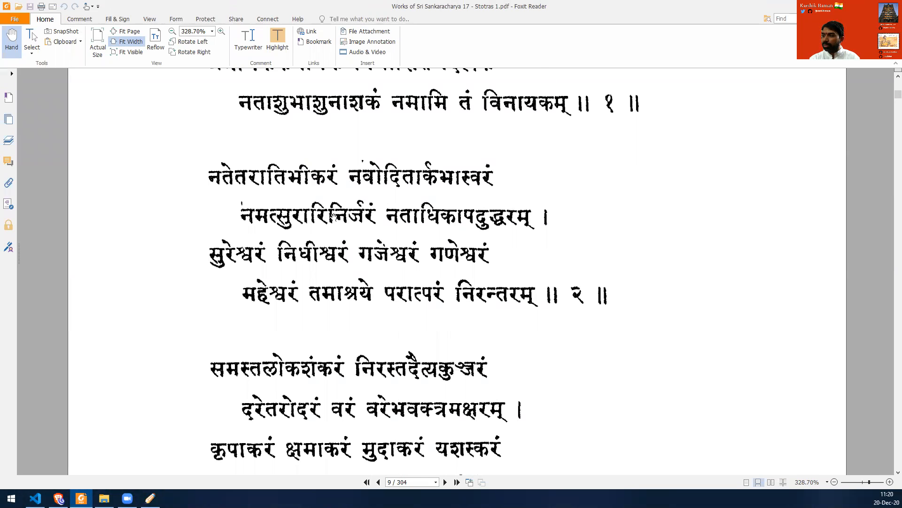
scroll(504, 204, down, 1)
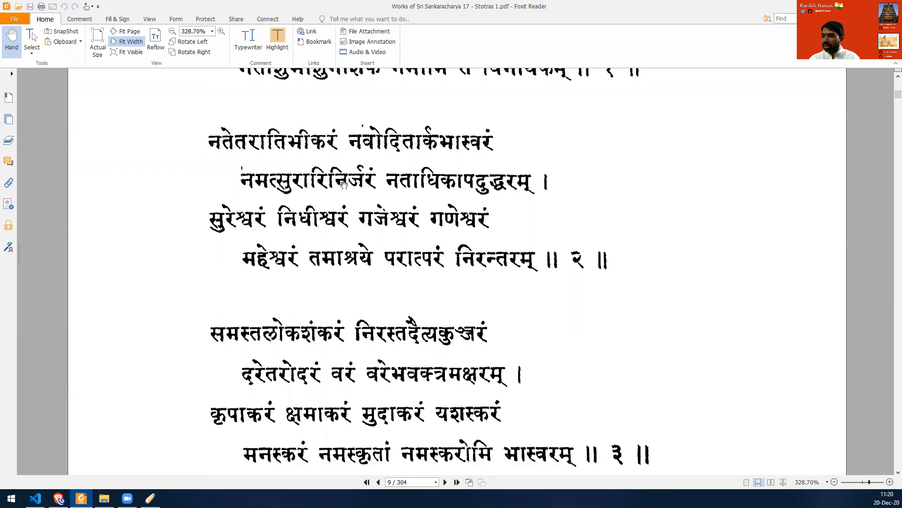
scroll(343, 185, down, 2)
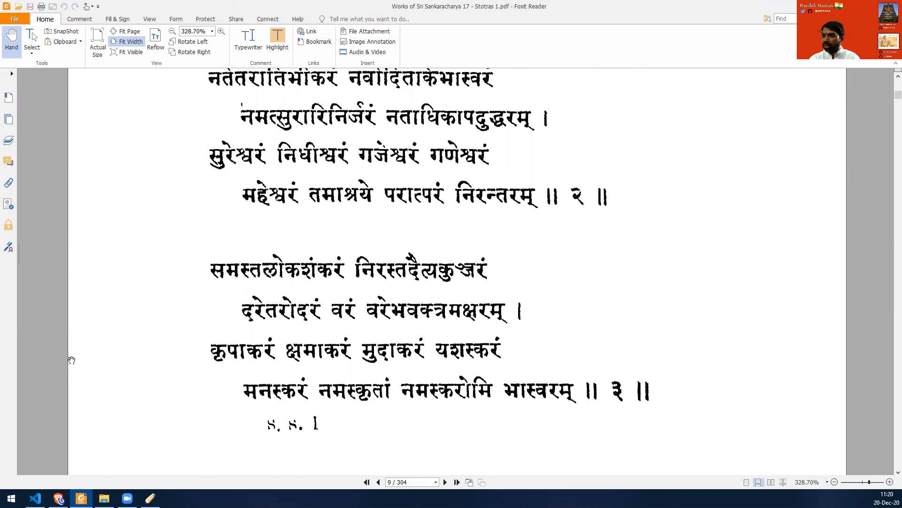
click(34, 497)
key(alt+Tab)
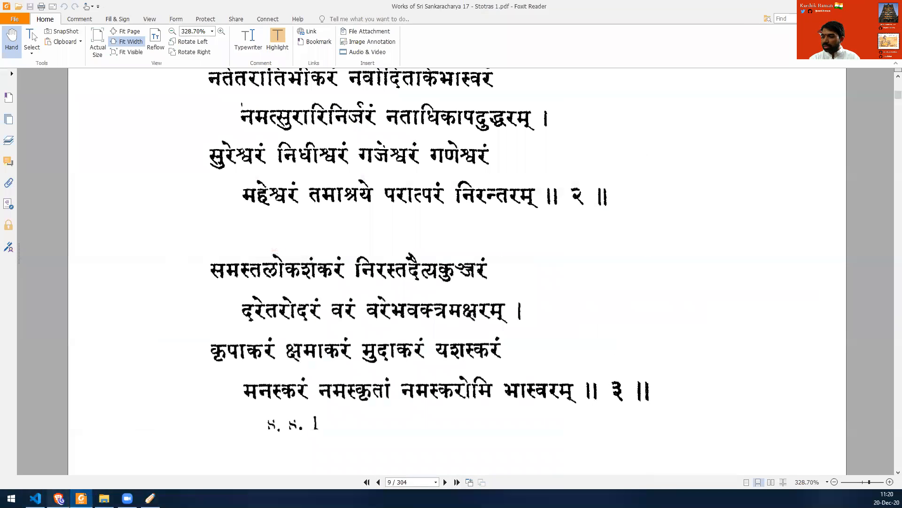
click(58, 497)
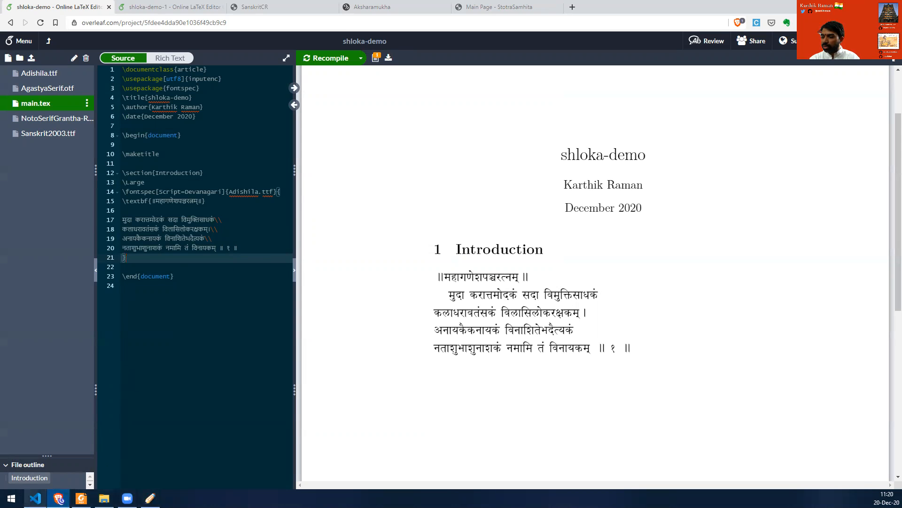
Switch to Visual Studio Code and copy the entire text, including the \textbf heading and the four verse lines.
click(35, 497)
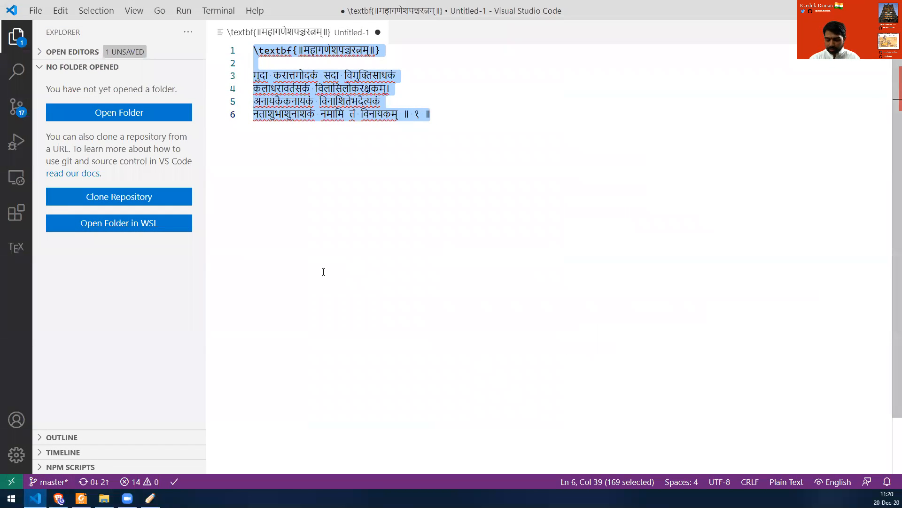
key(ctrl+Home)
key(ctrl+shift+End)
key(ctrl+c)
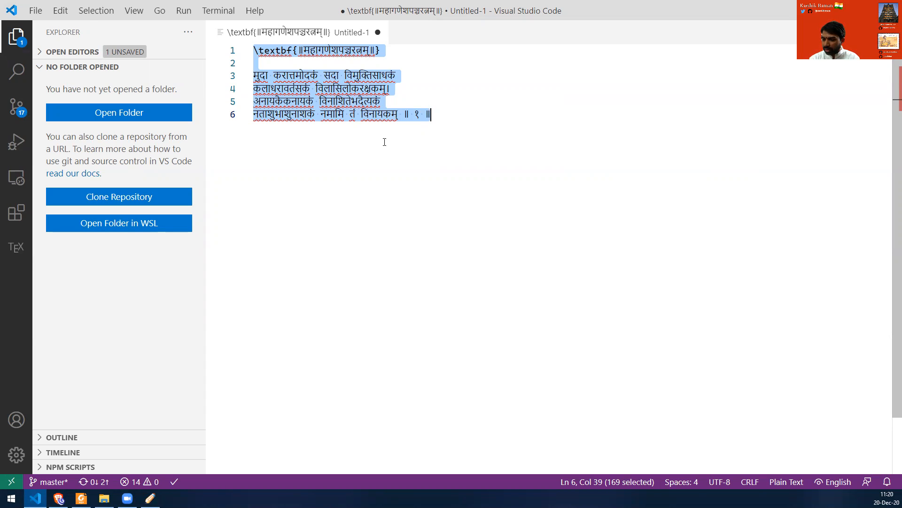
Switch to the Aksharamukha converter and replace its Devanagari input text with the copied heading and verse.
mouse_move(58, 498)
click(58, 454)
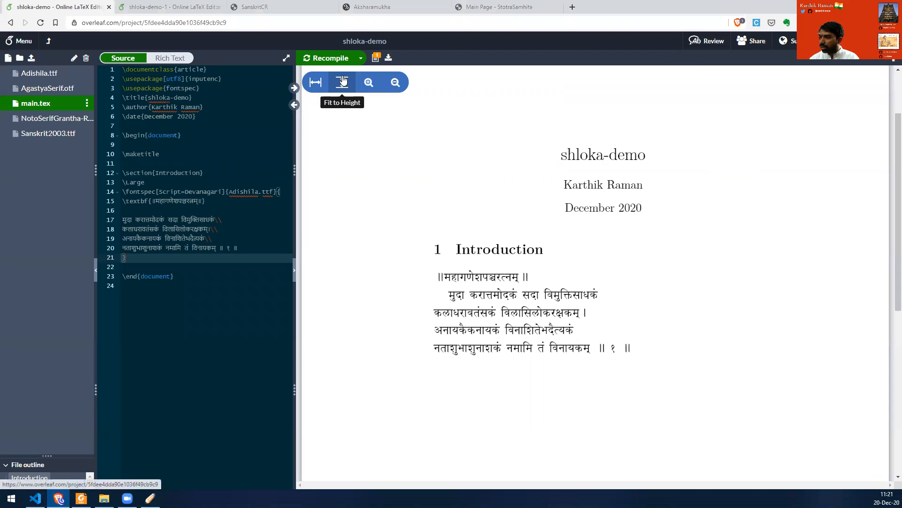
key(ctrl+shift+Tab)
key(ctrl+shift+Tab)
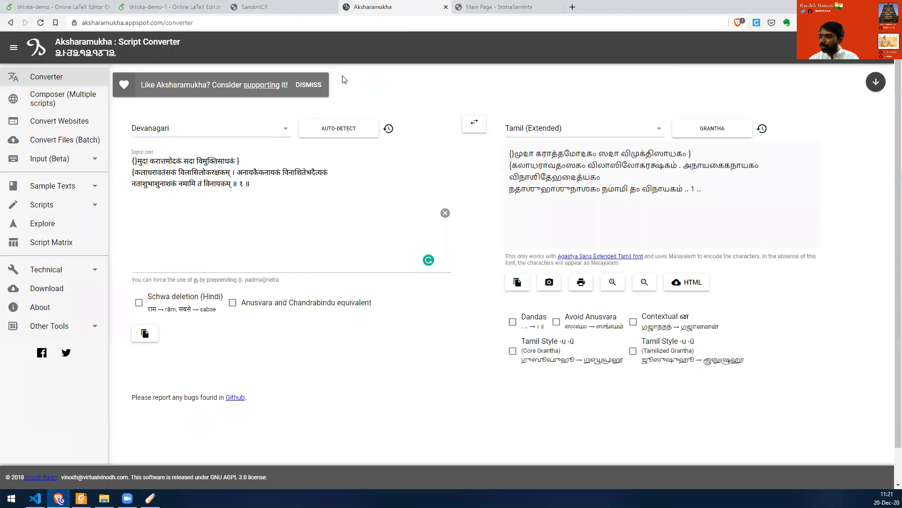
click(211, 209)
key(ctrl+a)
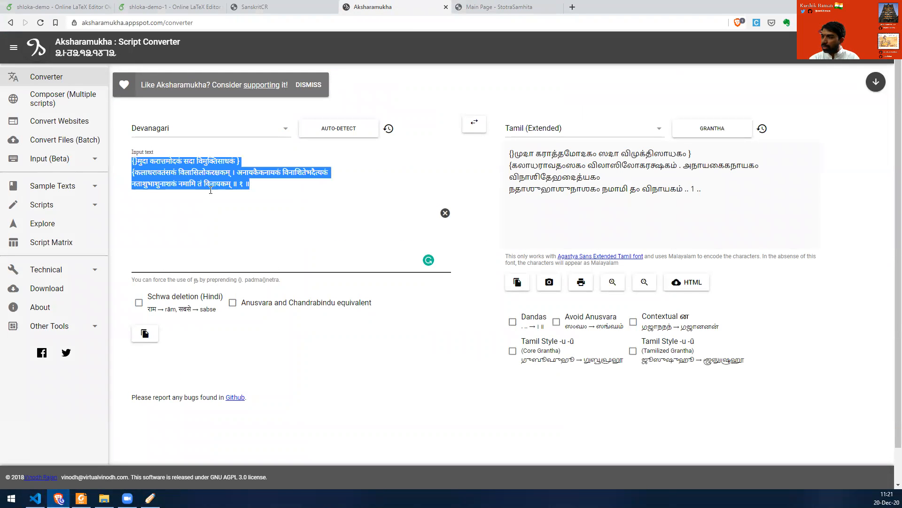
key(ctrl+v)
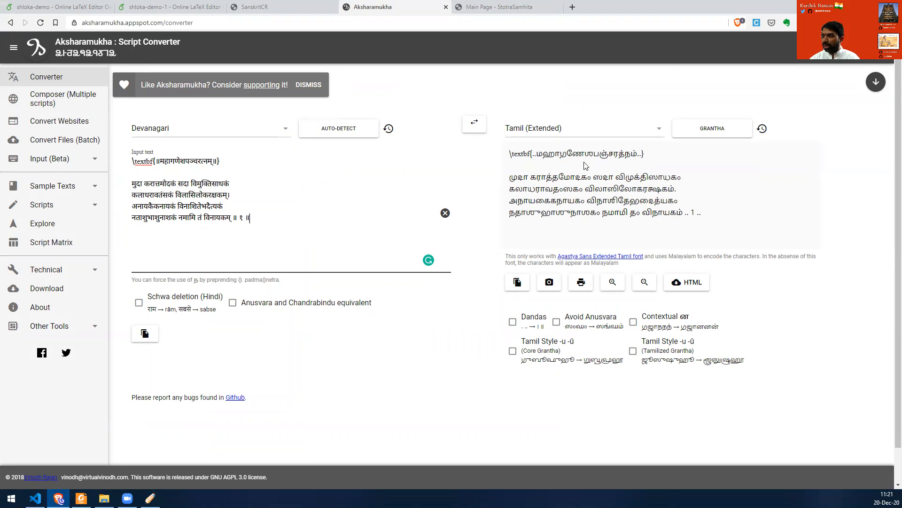
Copy the converted Tamil (Extended) text and paste it into the shloka-demo main.tex below the Devanagari block.
click(517, 282)
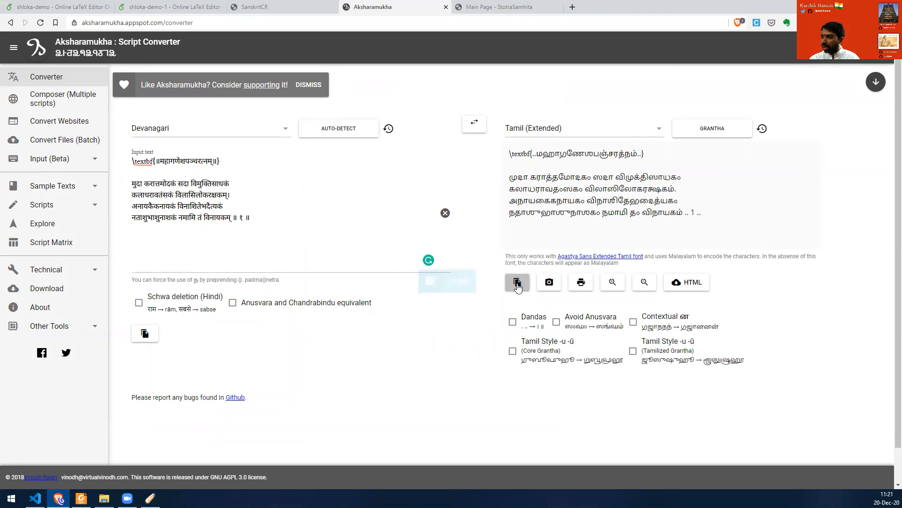
key(alt+Tab)
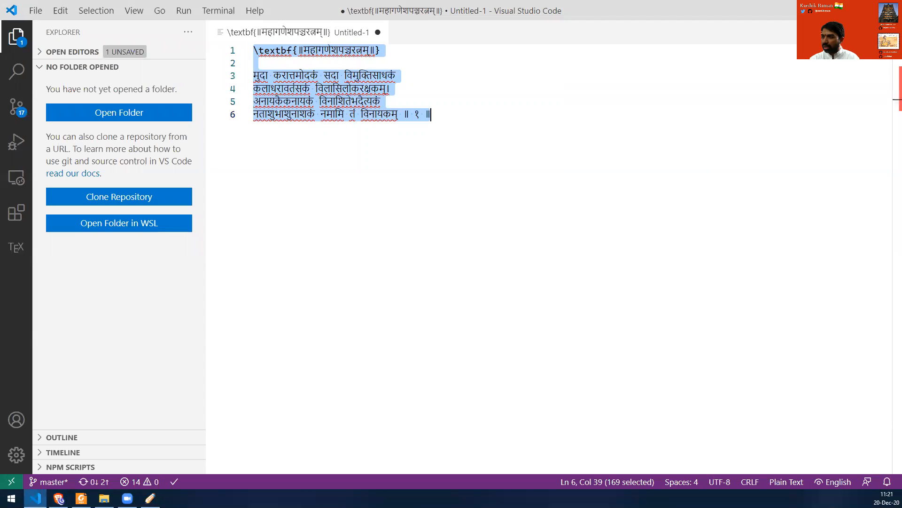
key(alt+Tab)
click(56, 7)
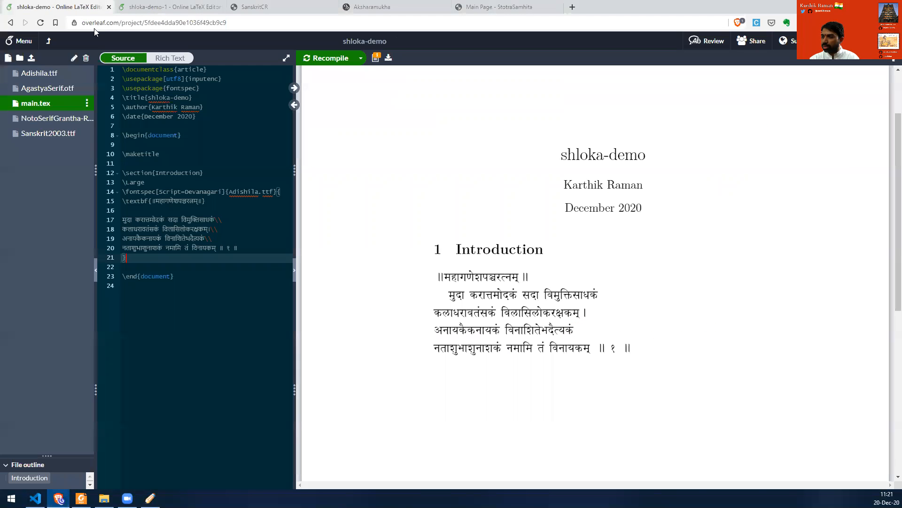
key(Return)
key(Return)
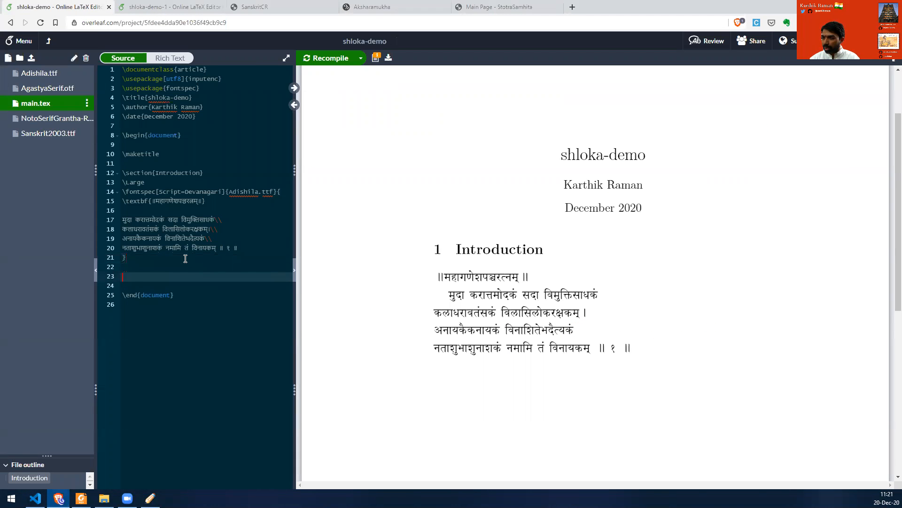
key(ctrl+v)
Enclose the pasted transliterated heading and verse in curly braces placed on their own lines.
key(Up)
key(Up)
key(Up)
key(Up)
key(Up)
key(Up)
key(Down)
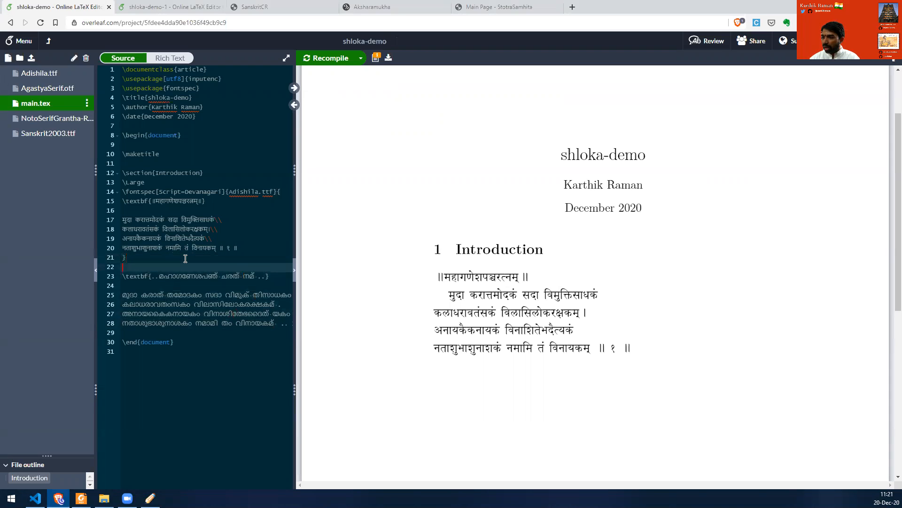
key(Return)
text({)
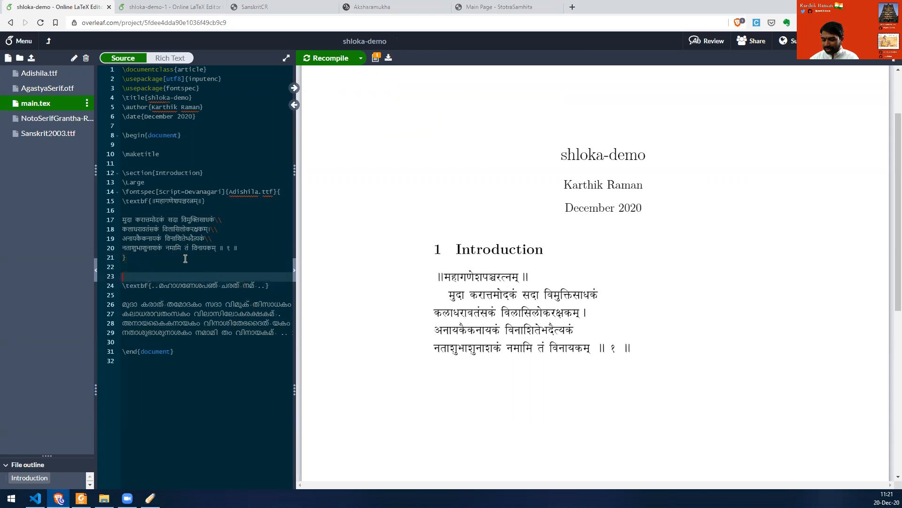
key(Delete)
key(Down)
key(Down)
key(Down)
key(Down)
key(Down)
key(Down)
key(Down)
key(Down)
key(Down)
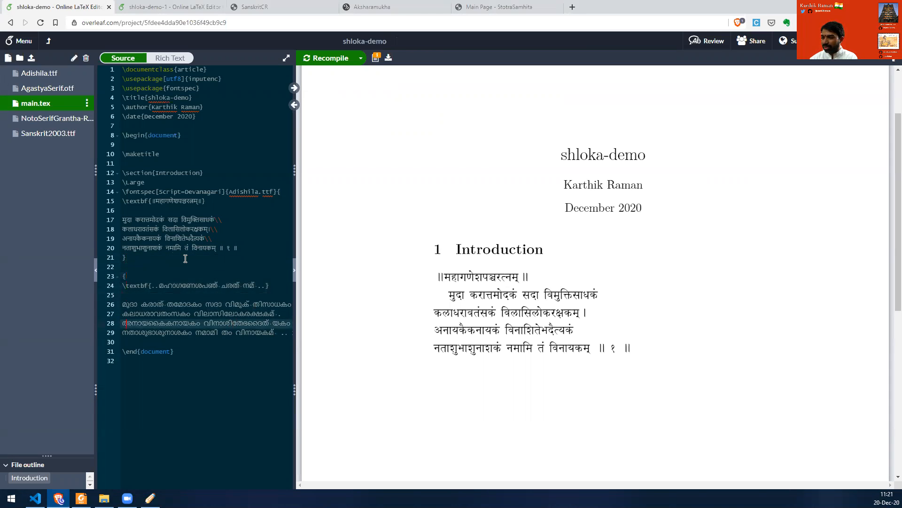
key(Up)
key(Up)
text(})
Copy the \fontspec command of the Devanagari block and paste it in front of the transliterated block's opening brace.
key(Up)
key(Up)
key(Up)
key(Up)
key(Up)
key(Up)
key(Up)
key(Up)
key(Up)
key(Up)
key(Up)
key(Up)
key(Up)
key(Up)
key(Up)
key(Up)
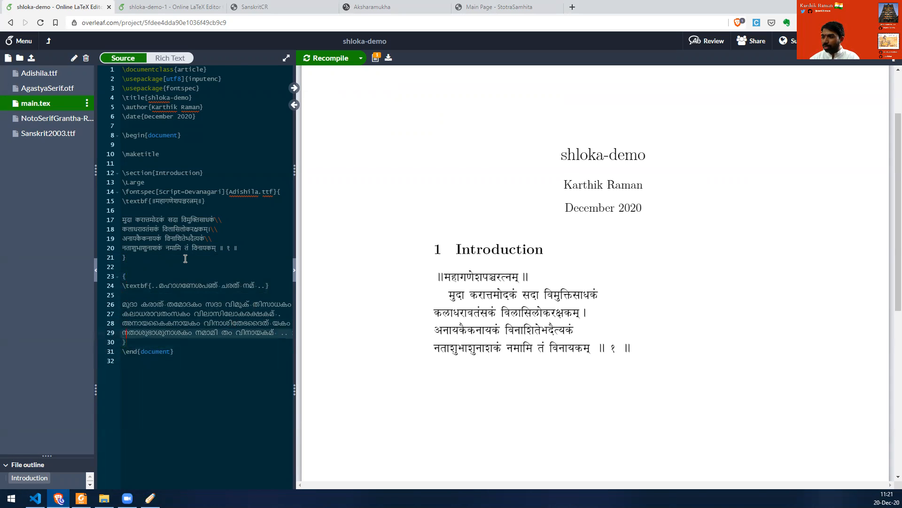
key(Home)
key(shift+End)
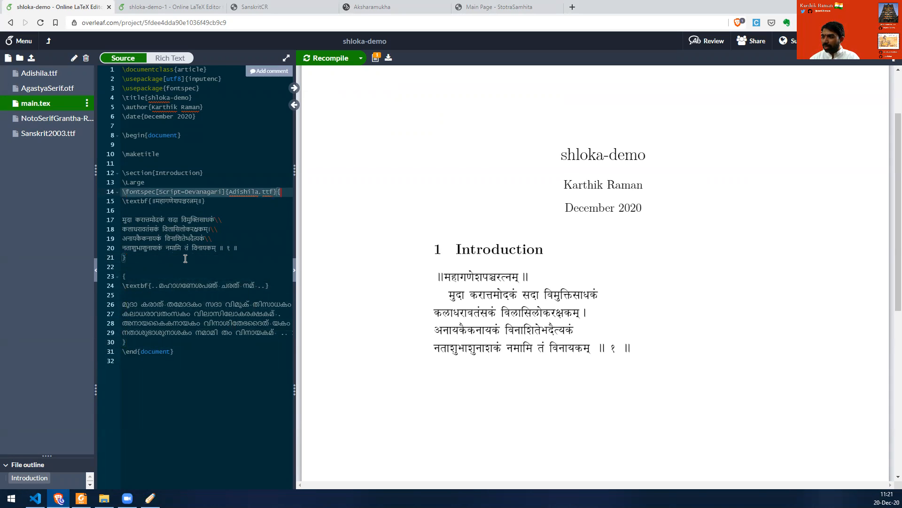
key(Down)
key(Down)
key(Down)
key(Down)
key(Down)
key(Down)
key(Down)
key(Down)
key(Down)
key(ctrl+v)
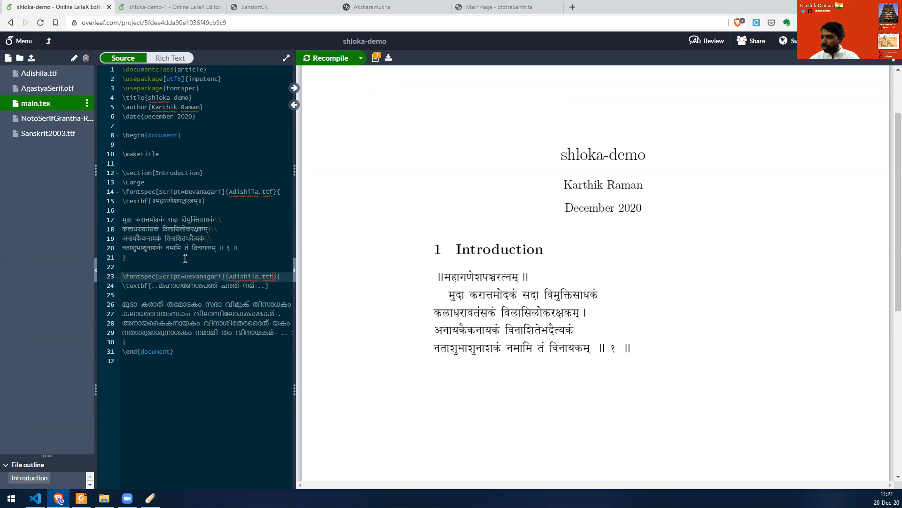
Change the second \fontspec command to Script=Malayalam with the font AgastyaSerif.otf and recompile the document.
key(ctrl+shift+Right)
text(Malayalam)
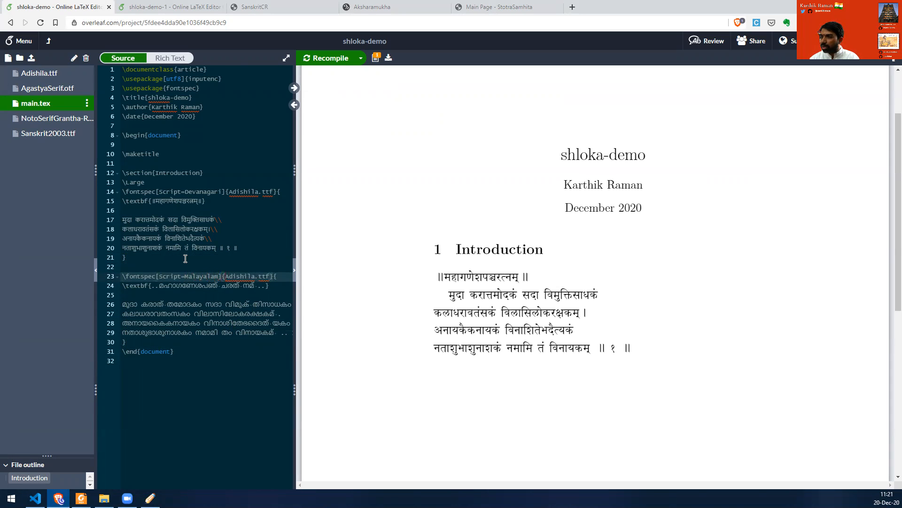
key(ctrl+shift+Right)
text(AgastyaSerif)
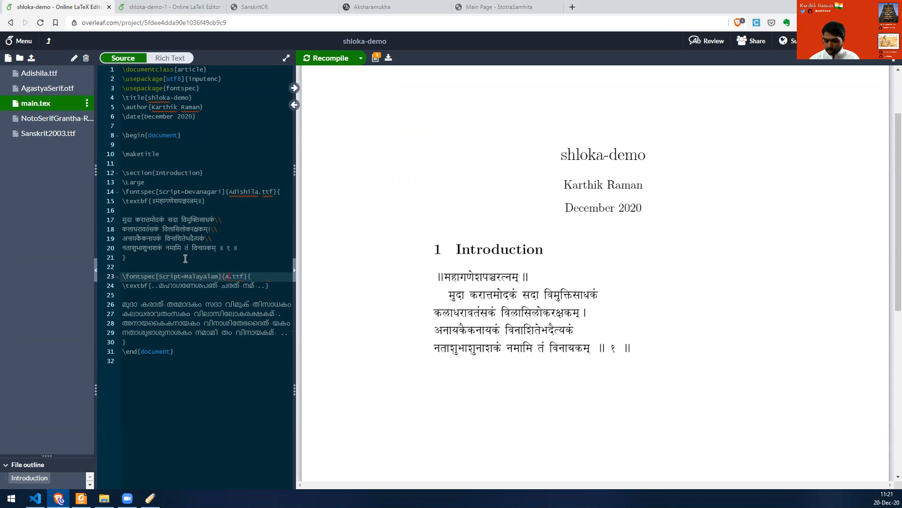
text(.otf)
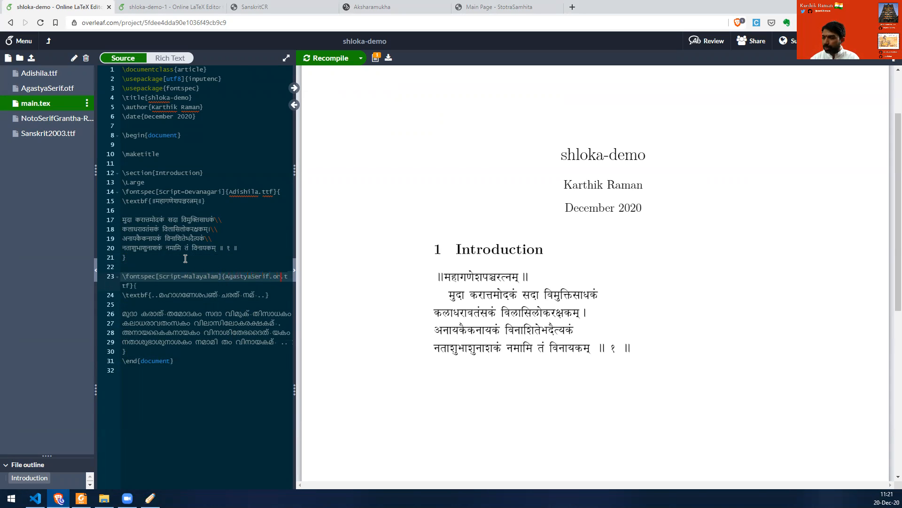
key(Delete)
key(Delete)
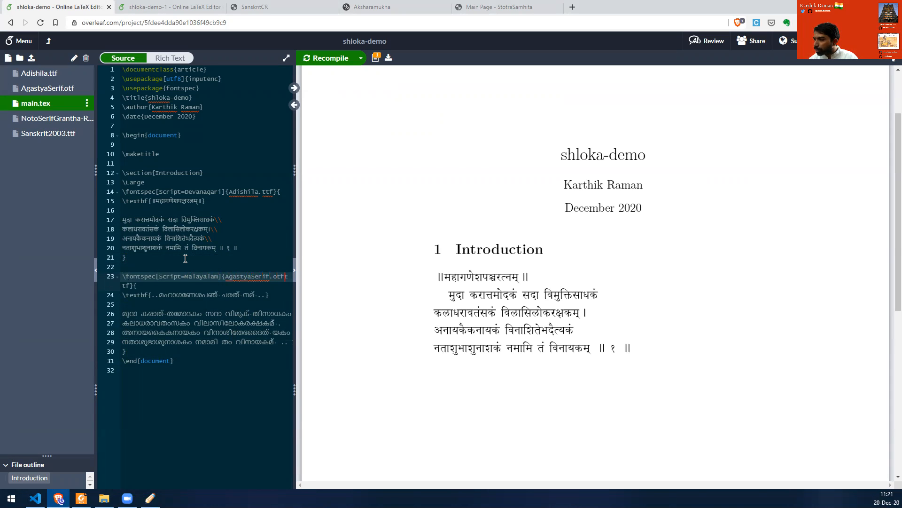
key(Delete)
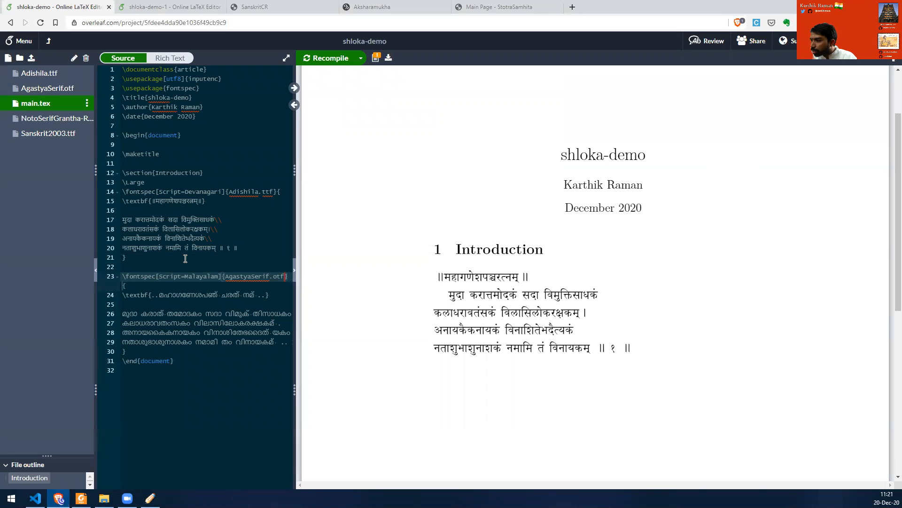
click(320, 58)
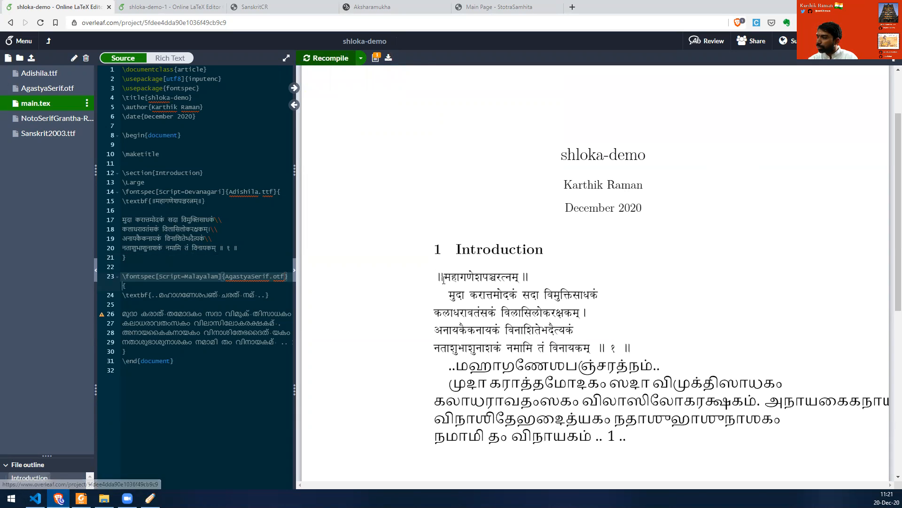
Add a LaTeX line break (\\) at the end of the transliterated verse's first three lines, widen the source editor and recompile.
scroll(446, 282, down, 3)
click(219, 323)
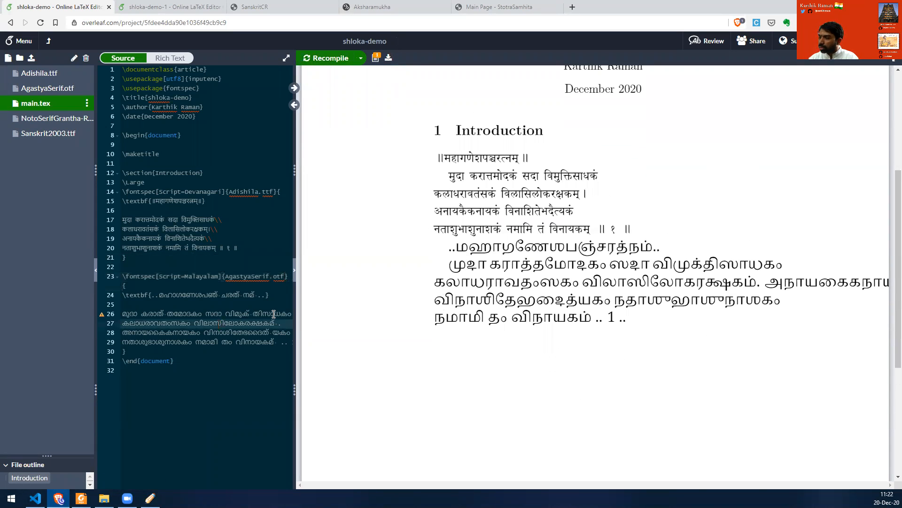
text(\\)
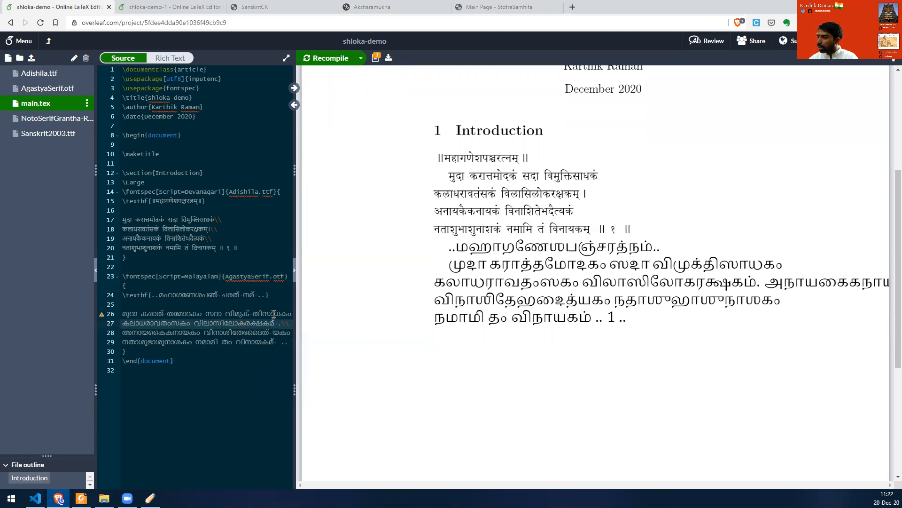
key(Up)
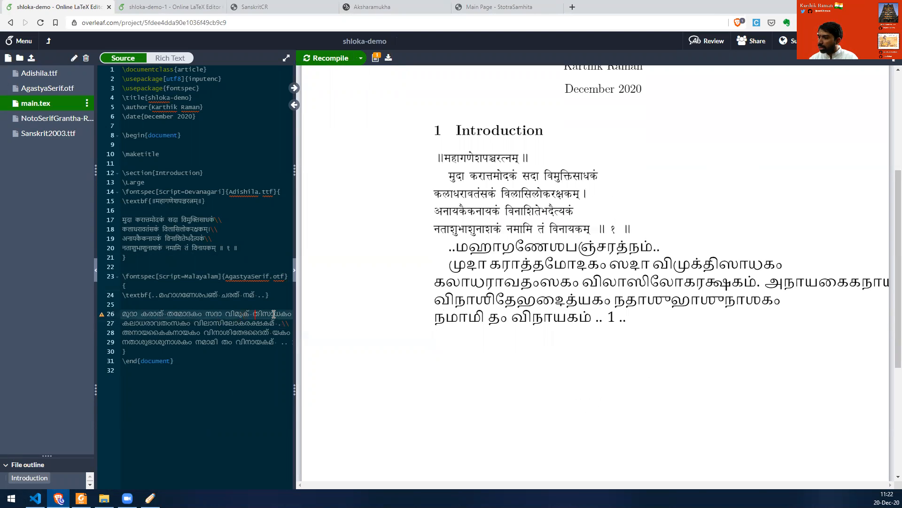
text(\)
key(Down)
key(Down)
key(Up)
key(Up)
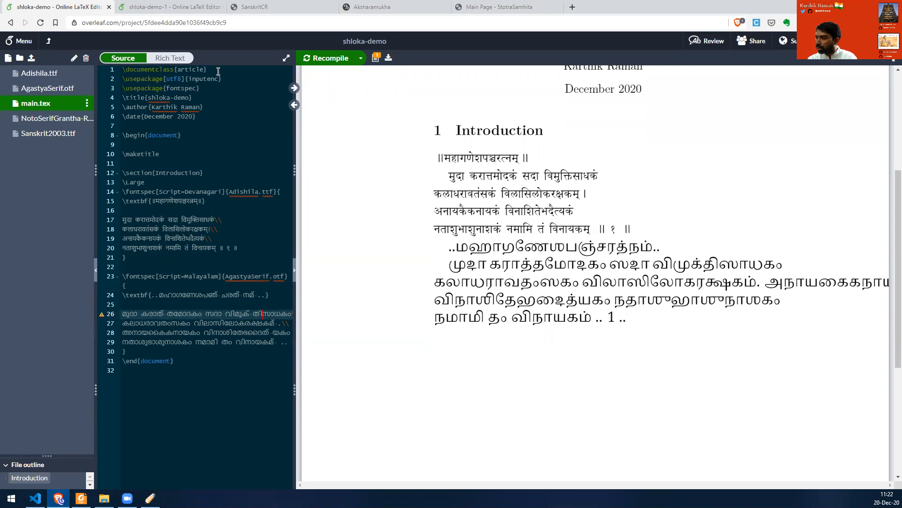
drag(295, 166, 394, 169)
click(324, 320)
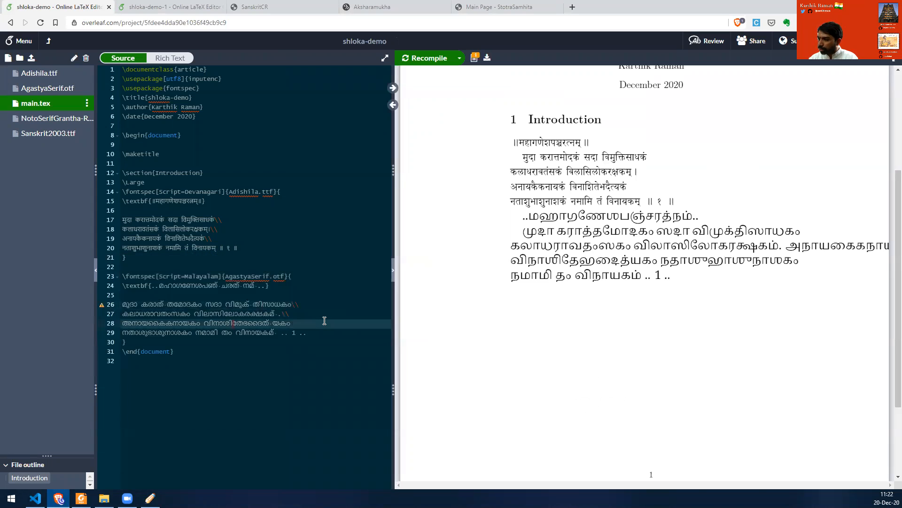
text(\\)
click(429, 53)
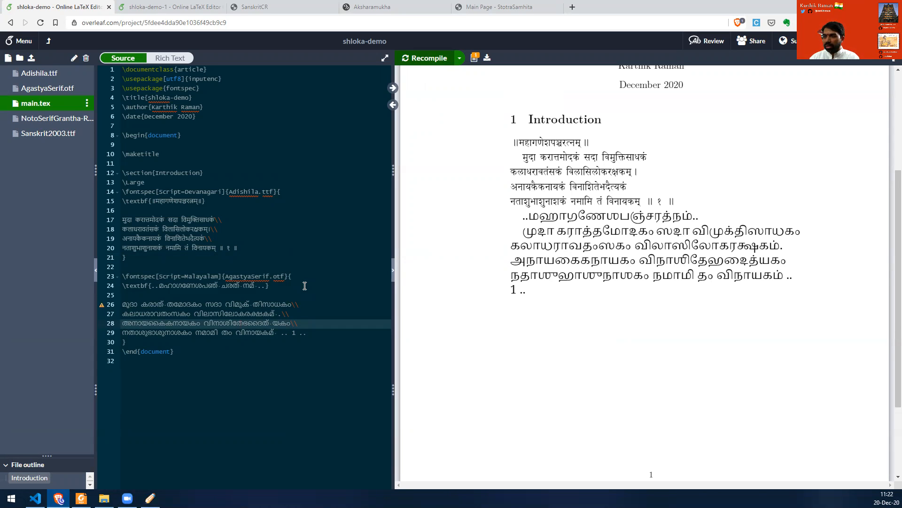
Switch to the shloka-demo-1 Overleaf project to view its source and compiled preview.
key(ctrl+Tab)
key(ctrl+Tab)
key(ctrl+Tab)
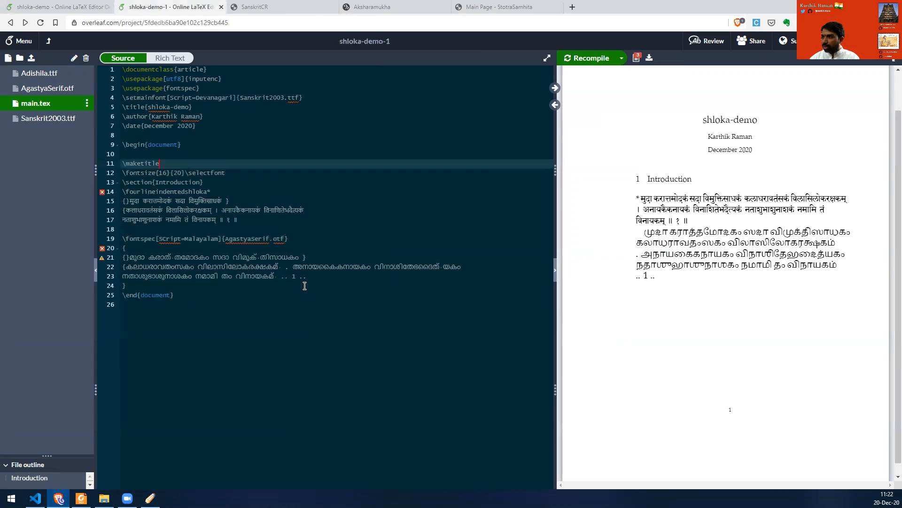
Switch to the StotraSamhita wiki's main page and look through it down to the featured stotrams.
key(ctrl+shift+Tab)
key(ctrl+shift+Tab)
key(ctrl+shift+Tab)
key(ctrl+shift+Tab)
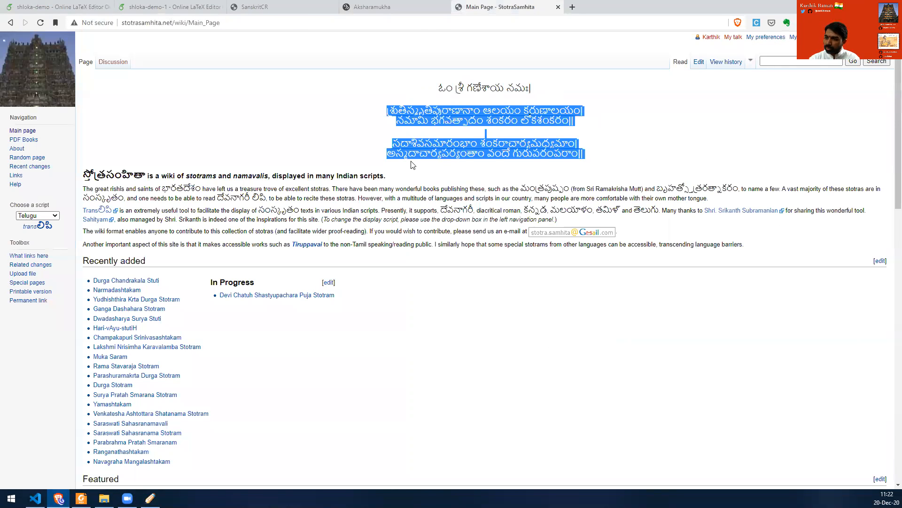
click(178, 136)
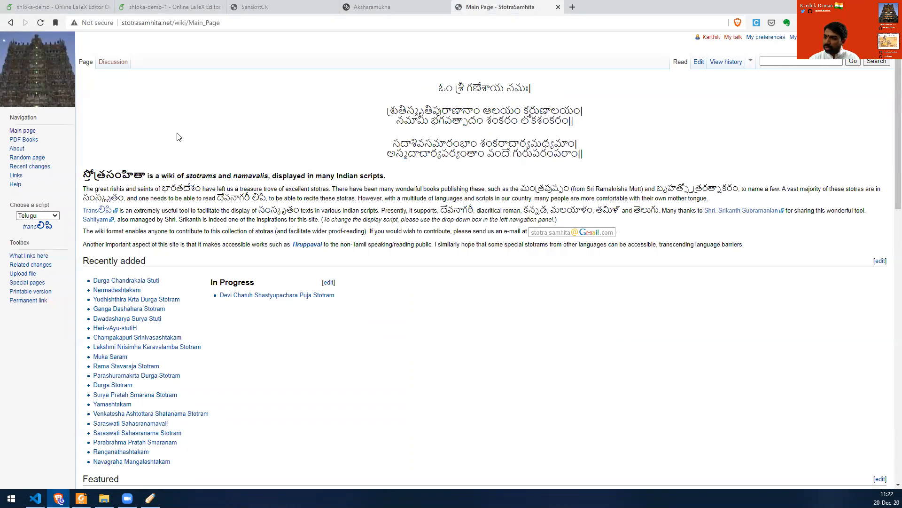
click(55, 217)
click(55, 217)
scroll(193, 208, down, 3)
scroll(151, 231, down, 1)
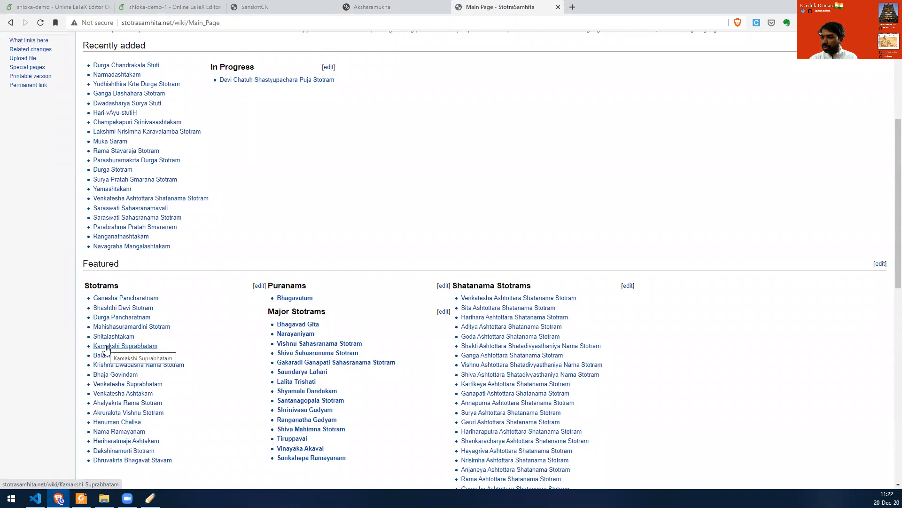
Open the Ganesha Pancharatnam page from the wiki's list of featured stotrams.
click(122, 308)
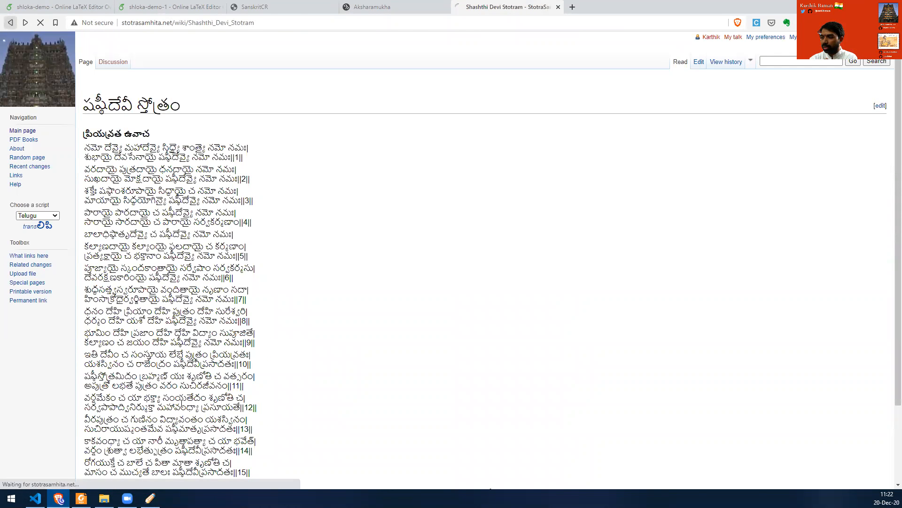
click(10, 23)
click(112, 299)
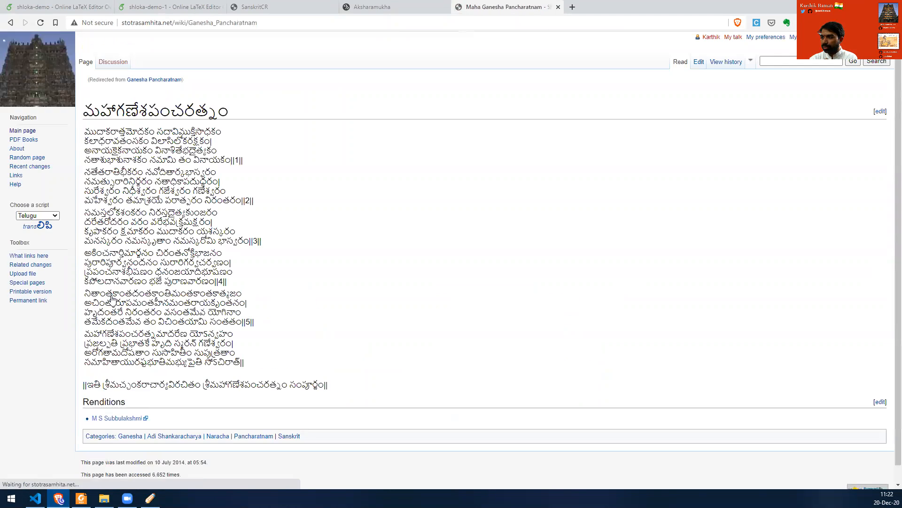
Display the Ganesha Pancharatnam page in Tamil script and highlight its verses for reading.
click(41, 216)
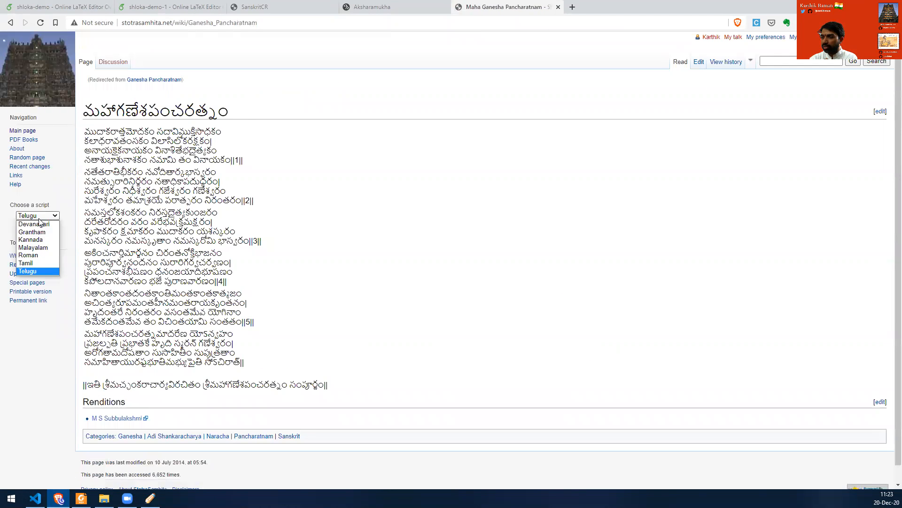
click(35, 264)
drag(84, 133, 259, 411)
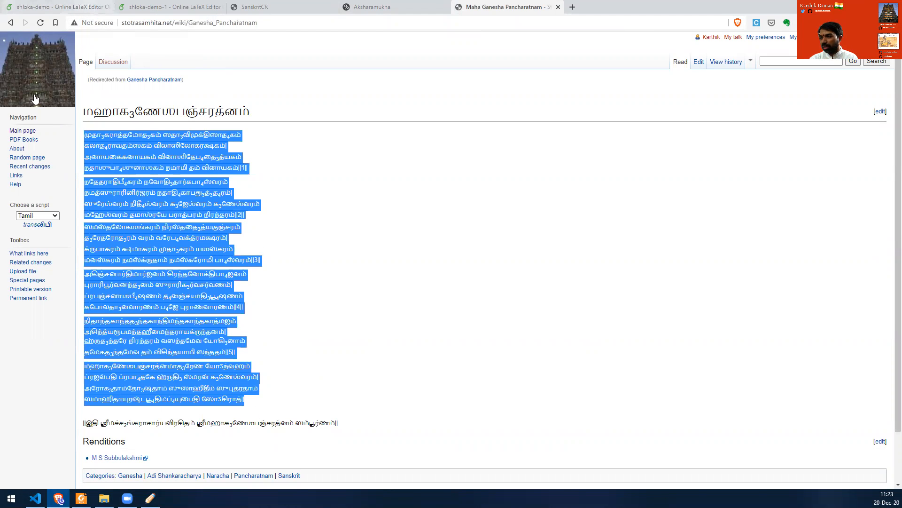
click(207, 219)
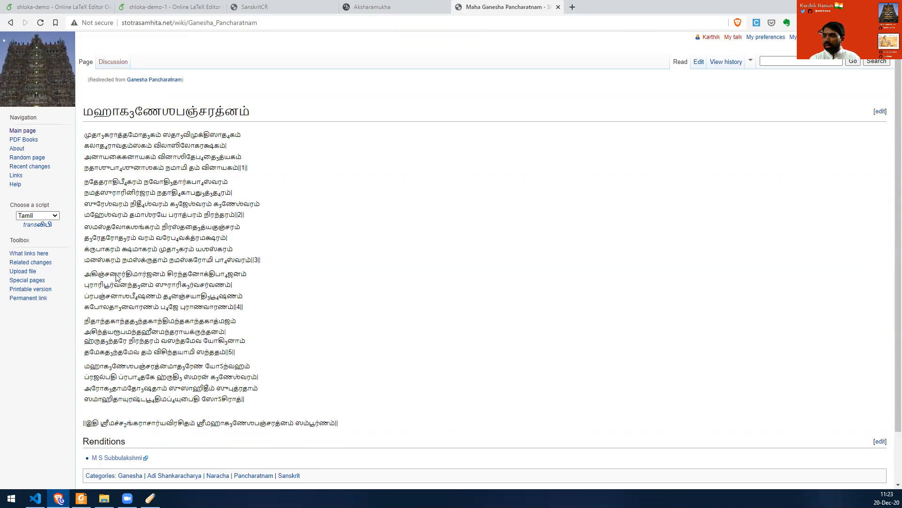
View the same stotram in Devanagari script and in Grantham script.
click(55, 216)
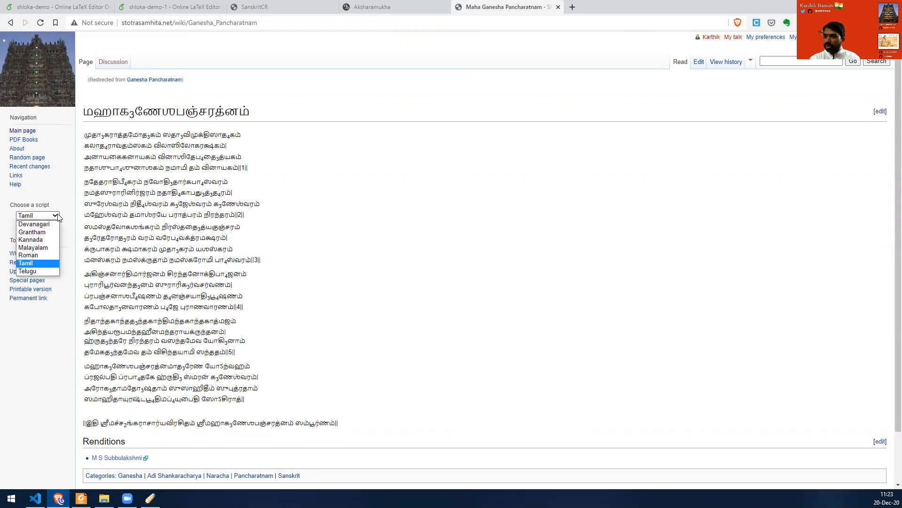
click(45, 225)
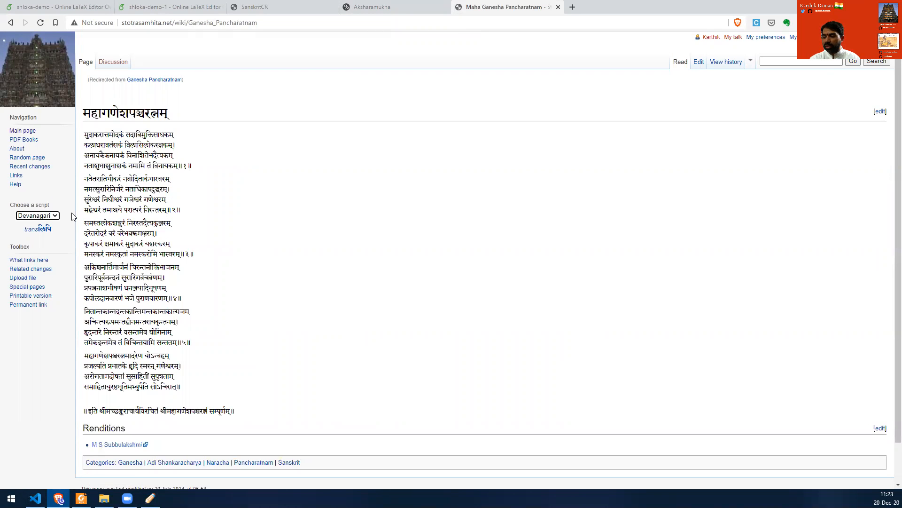
click(56, 216)
click(47, 236)
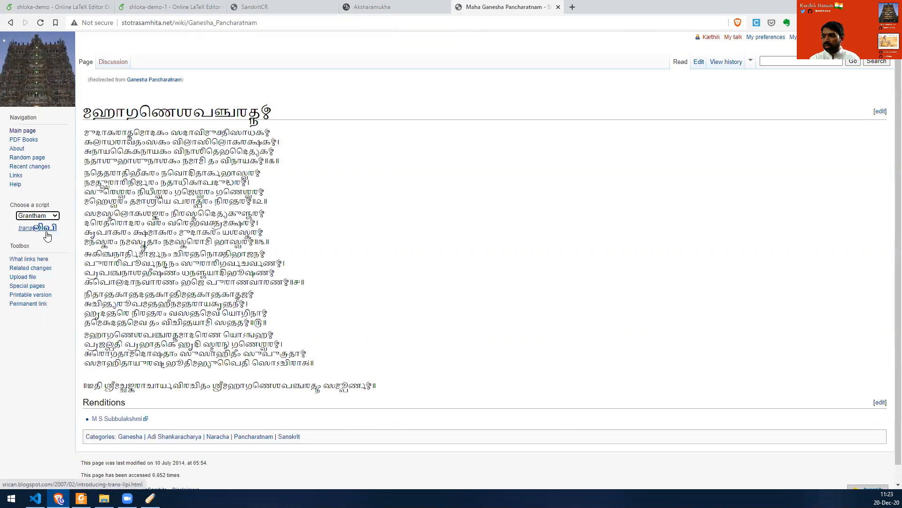